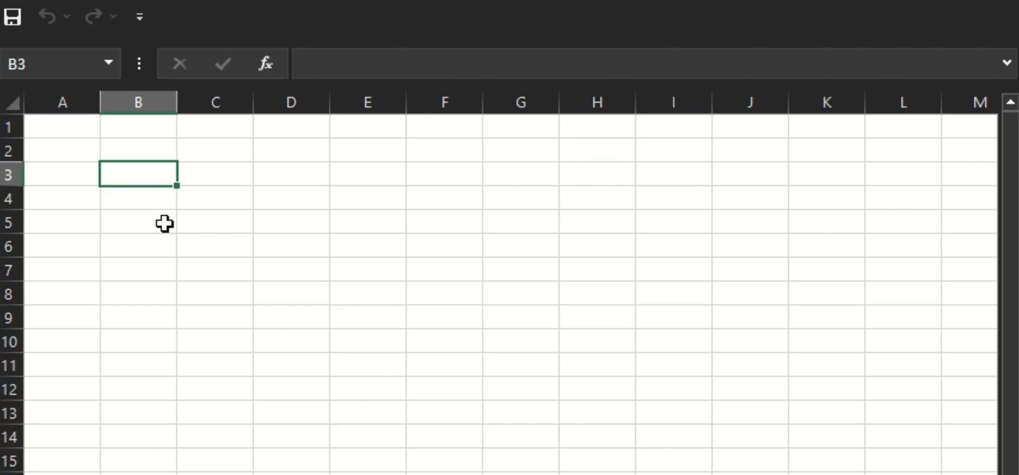
Enter 123 in cell B3.
{"action": "type", "text": "123"}
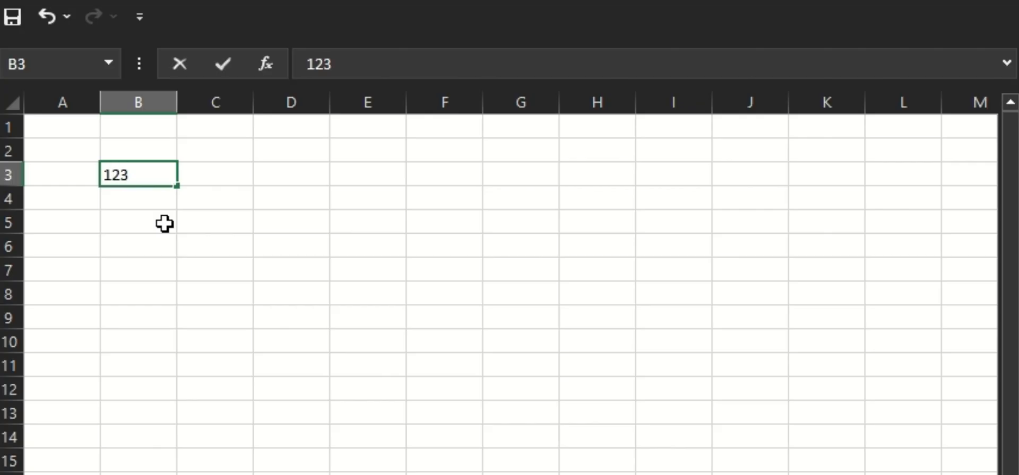
{"action": "key", "text": "Return"}
{"action": "left_click", "coordinate": [152, 173]}
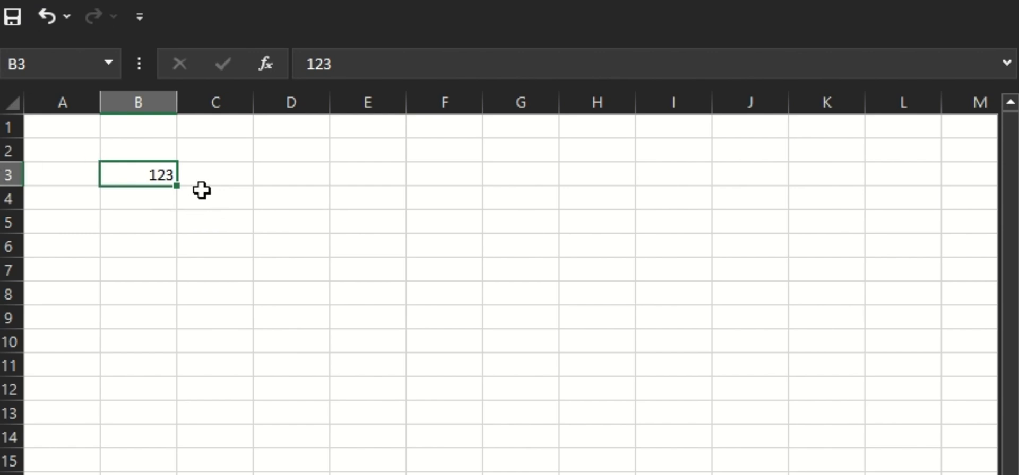
Enter the formula =LEN(B3) in C3 to count the characters of B3.
{"action": "left_click", "coordinate": [207, 170]}
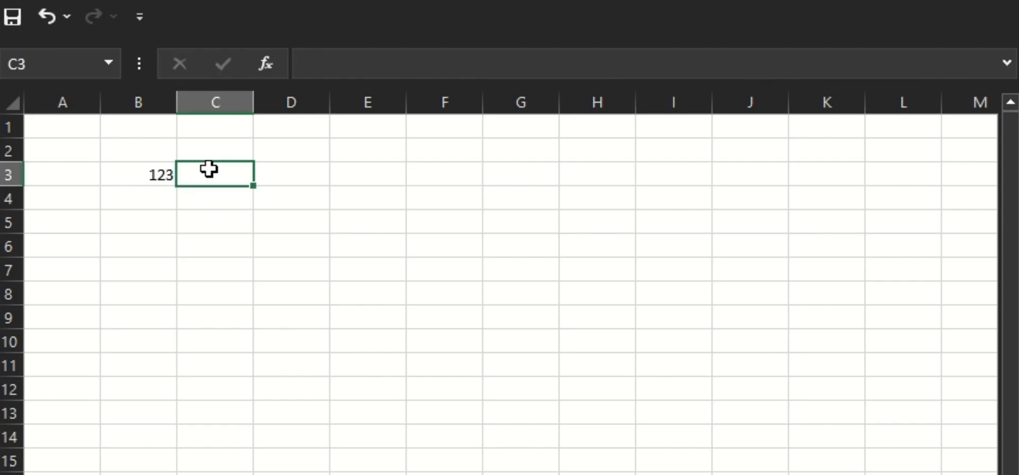
{"action": "type", "text": "=len"}
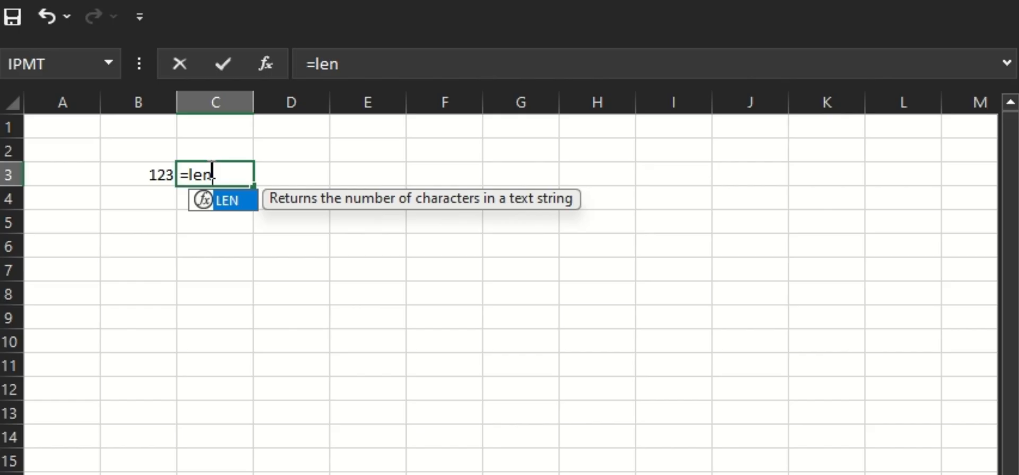
{"action": "key", "text": "Tab"}
{"action": "left_click", "coordinate": [141, 177]}
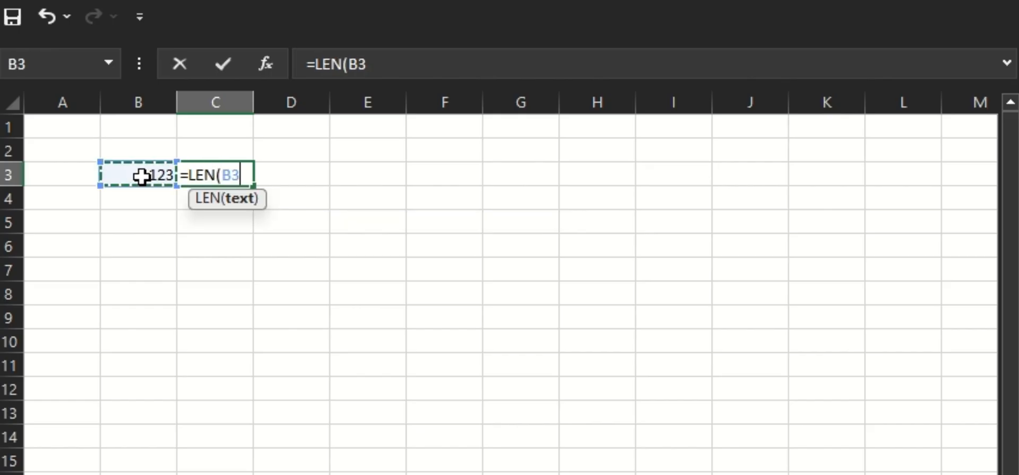
{"action": "key", "text": "Return"}
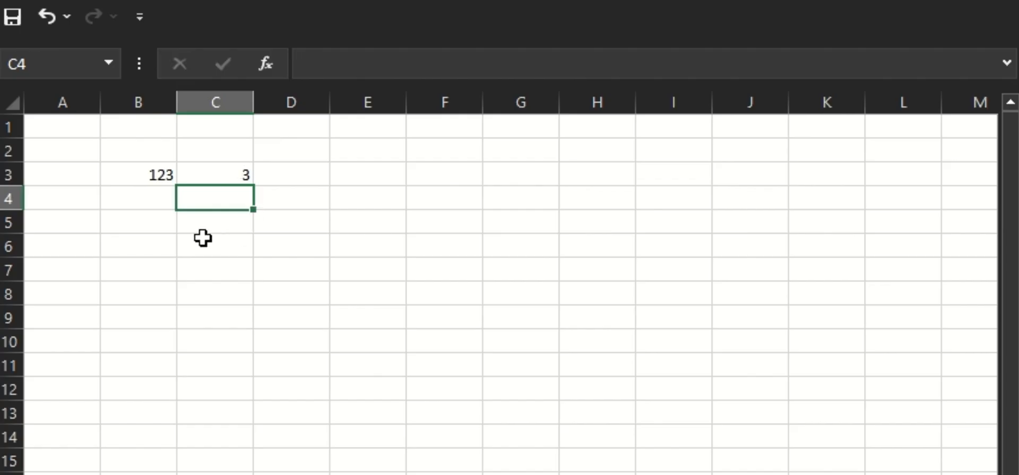
Change B3 to 1234 to test the length formula.
{"action": "left_click", "coordinate": [154, 175]}
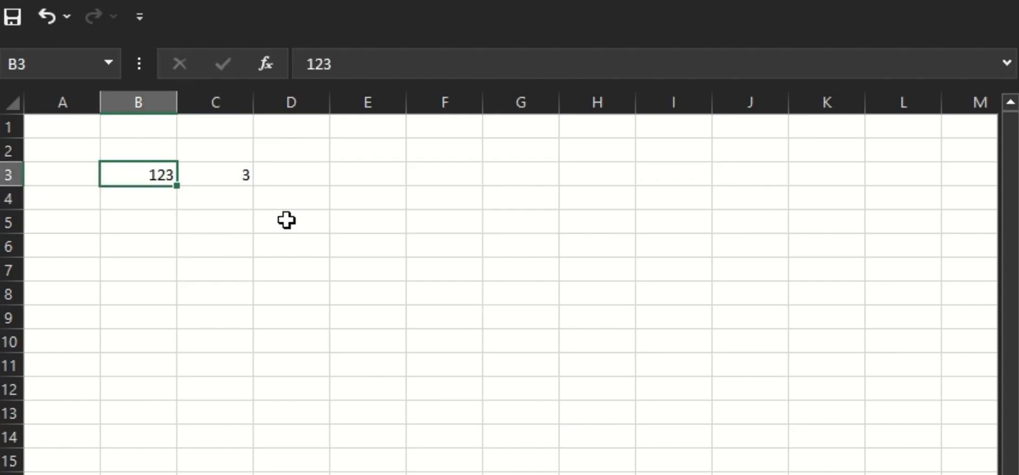
{"action": "type", "text": "1234"}
{"action": "key", "text": "Return"}
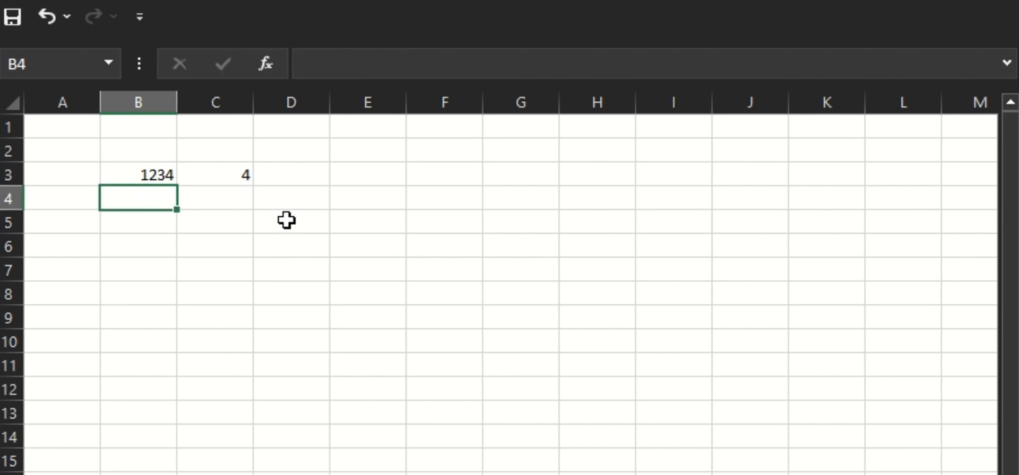
Set B3 back to 123.
{"action": "key", "text": "Up"}
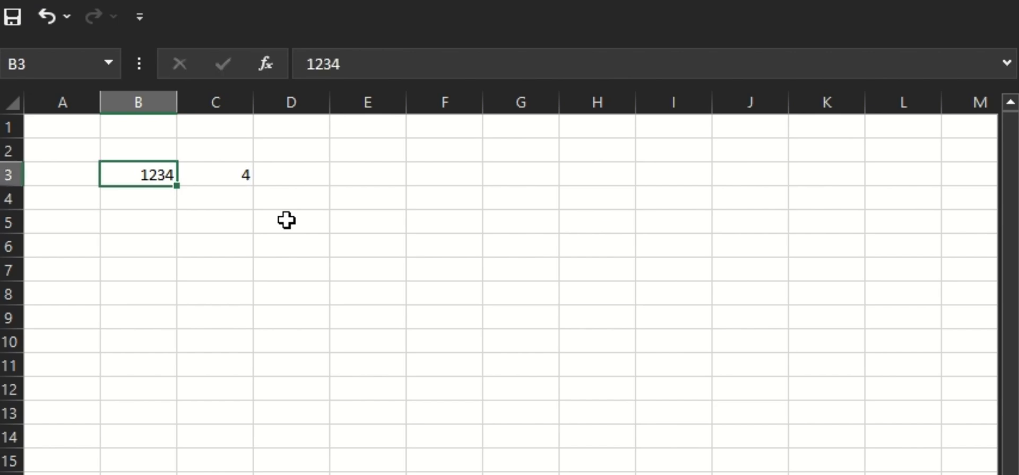
{"action": "type", "text": "1123"}
{"action": "key", "text": "BackSpace"}
{"action": "key", "text": "BackSpace"}
{"action": "key", "text": "BackSpace"}
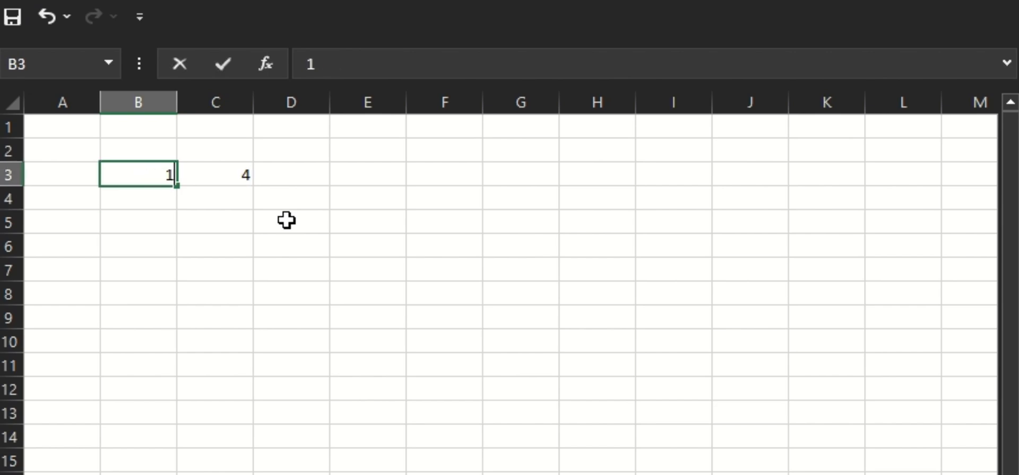
{"action": "type", "text": "23"}
{"action": "key", "text": "Return"}
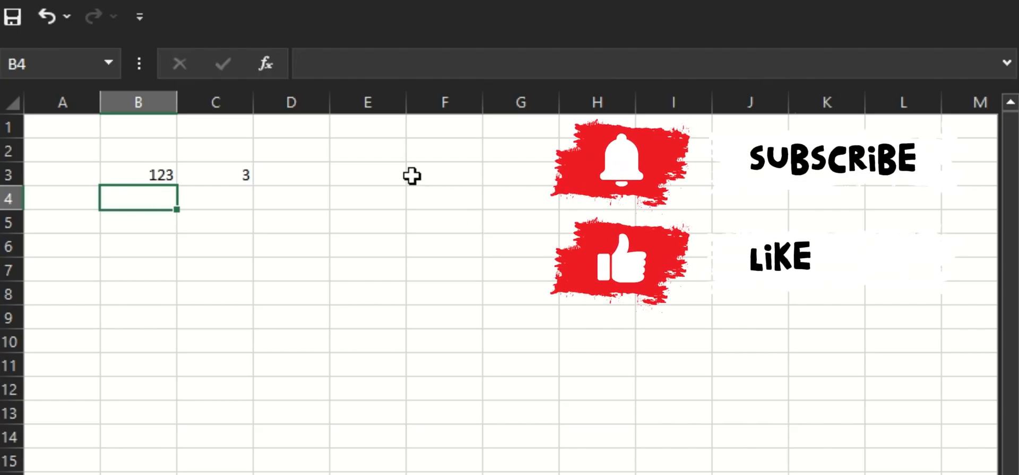
Edit C3's formula to ="1:"&LEN(B3), prefixing the length with the text 1:.
{"action": "left_click", "coordinate": [255, 179]}
{"action": "left_click", "coordinate": [234, 175]}
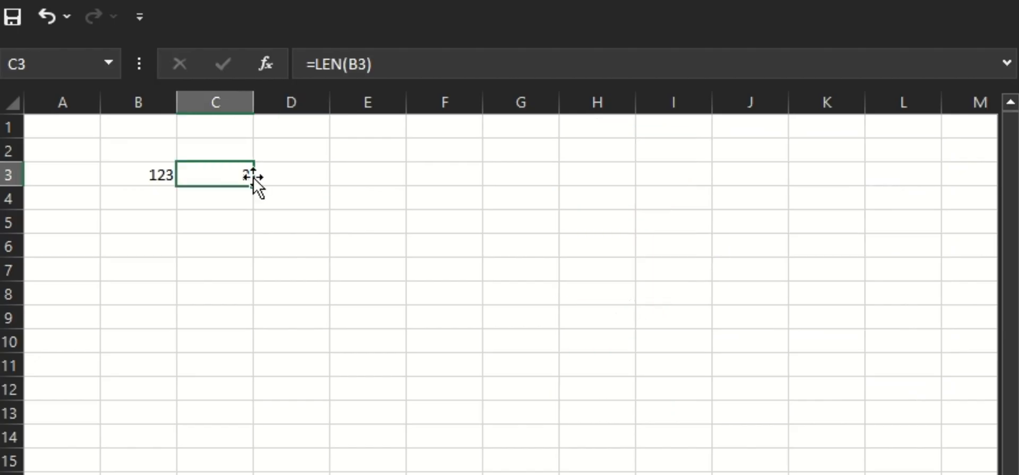
{"action": "double_click", "coordinate": [224, 183]}
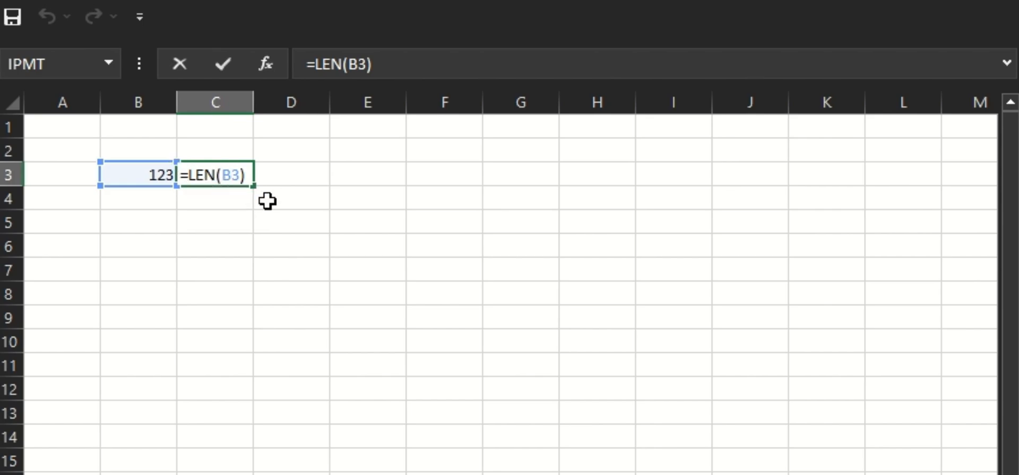
{"action": "type", "text": "\"1;"}
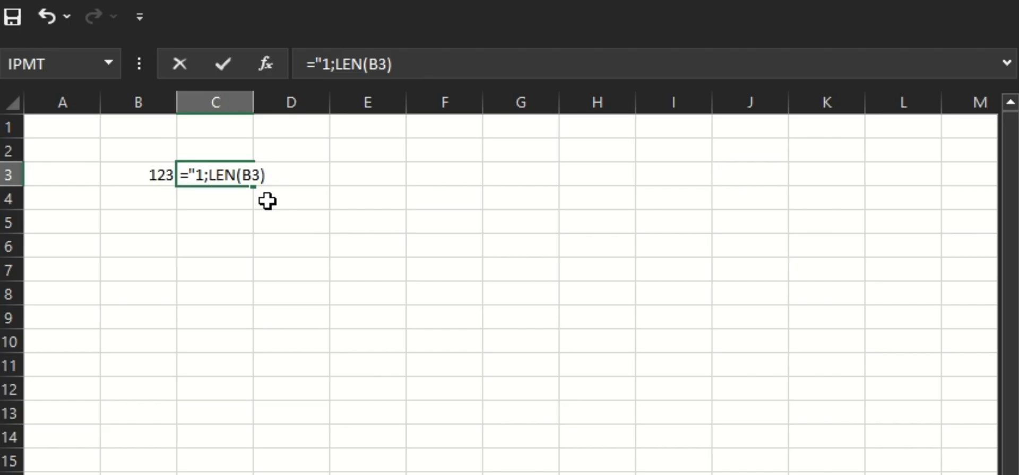
{"action": "key", "text": "BackSpace"}
{"action": "type", "text": ";"}
{"action": "key", "text": "BackSpace"}
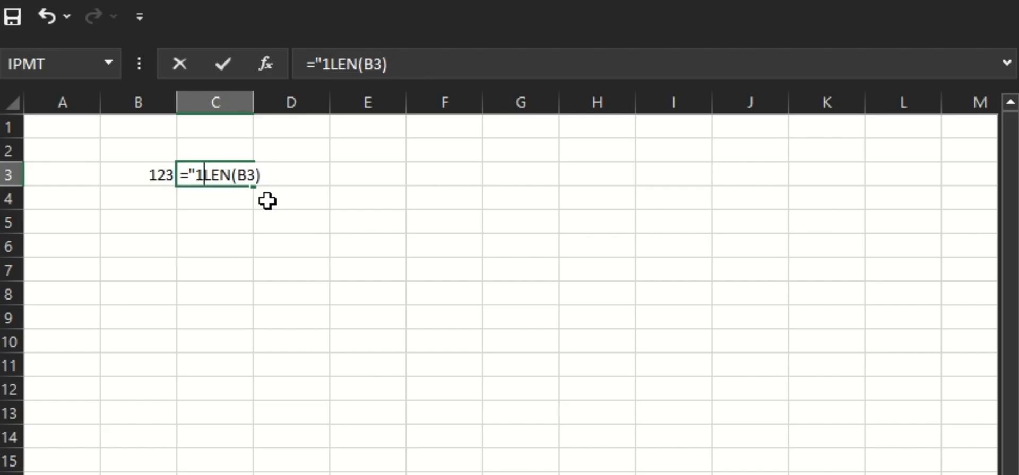
{"action": "type", "text": ":"}
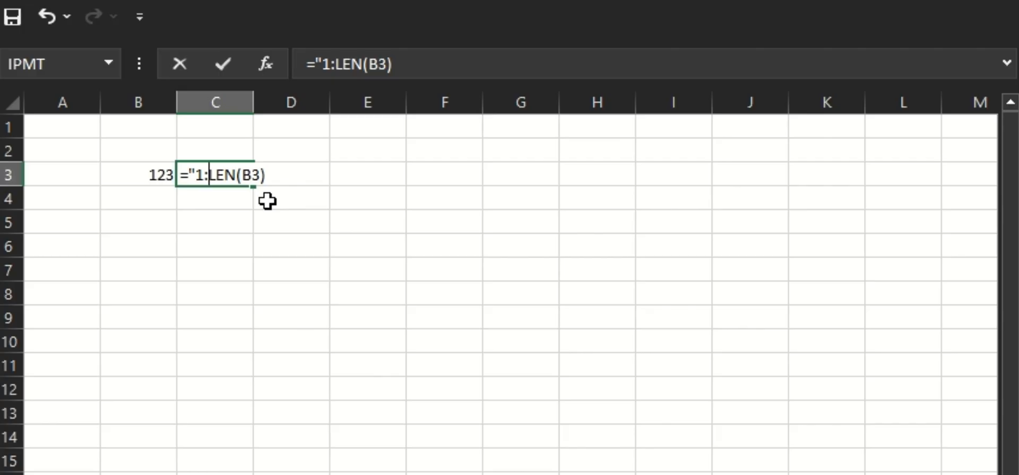
{"action": "type", "text": "\"&"}
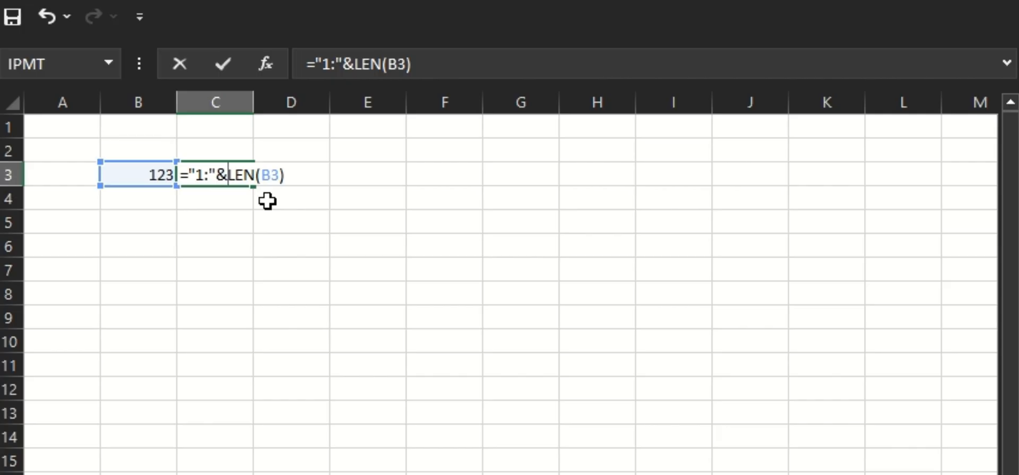
{"action": "key", "text": "Return"}
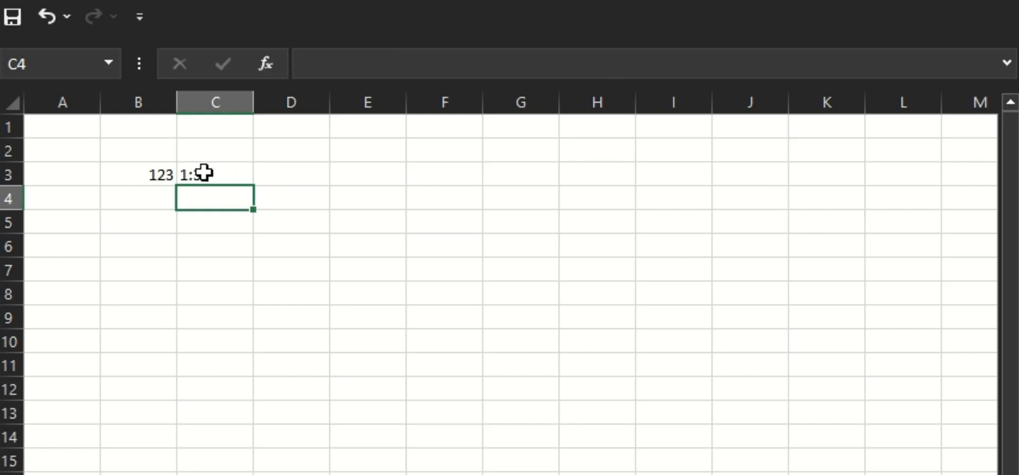
Wrap C3's formula in INDIRECT, making it =INDIRECT("1:"&LEN(B3)).
{"action": "left_click", "coordinate": [185, 174]}
{"action": "double_click", "coordinate": [204, 175]}
{"action": "left_click", "coordinate": [190, 175]}
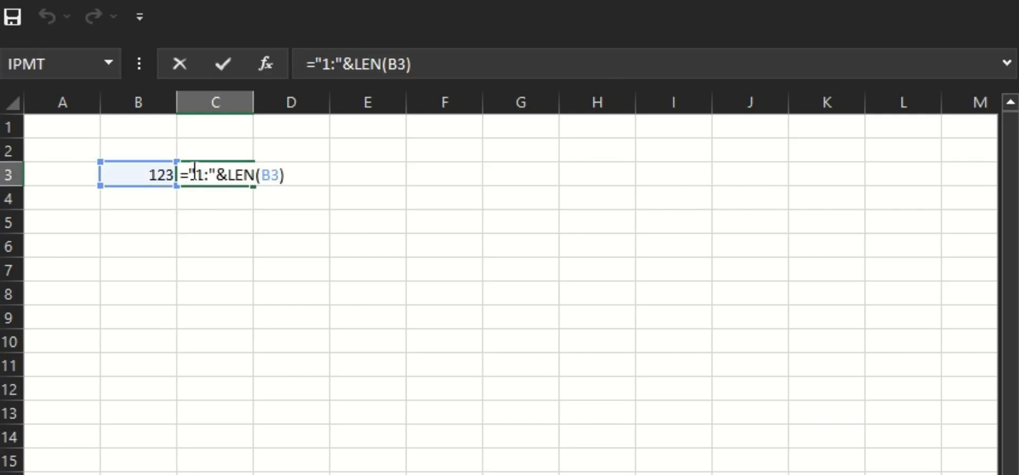
{"action": "type", "text": "indi"}
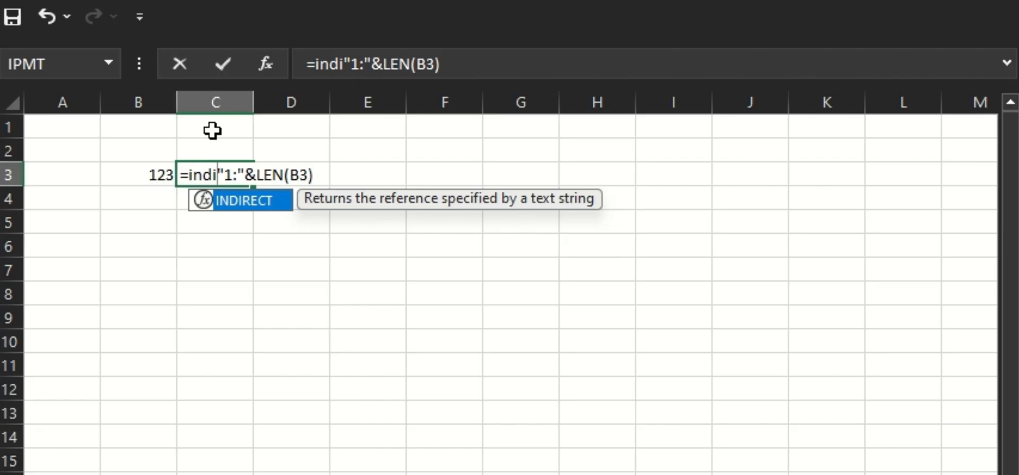
{"action": "key", "text": "Tab"}
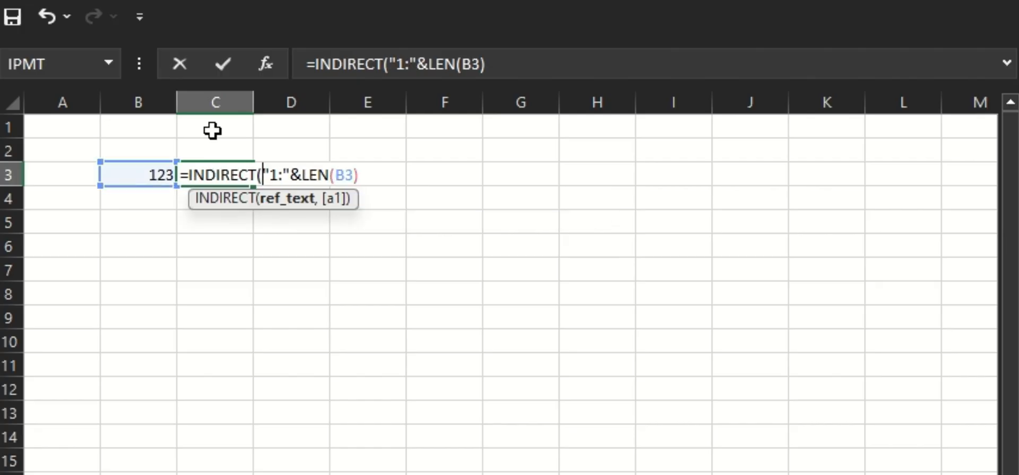
{"action": "left_click", "coordinate": [373, 176]}
{"action": "type", "text": ")"}
{"action": "key", "text": "Return"}
{"action": "key", "text": "Return"}
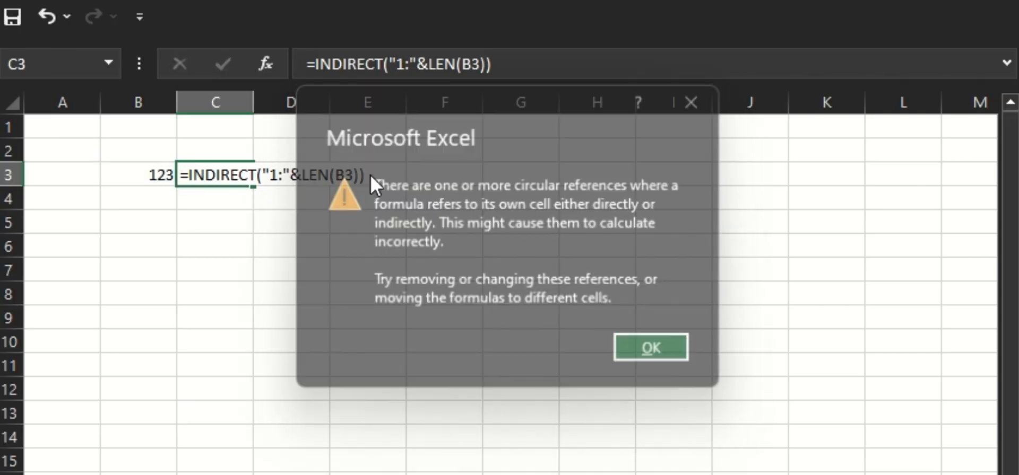
Highlight the INDIRECT argument inside C3's formula to examine it, then leave editing.
{"action": "left_click", "coordinate": [237, 171]}
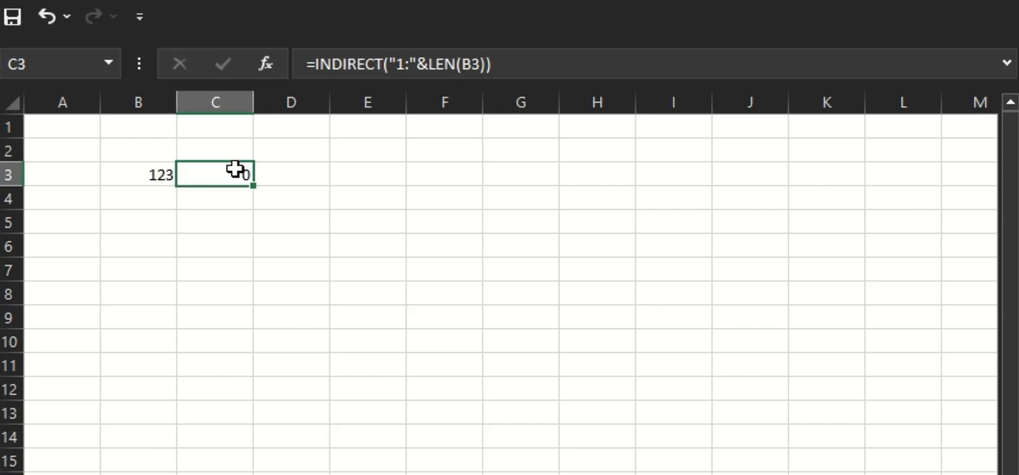
{"action": "double_click", "coordinate": [235, 170]}
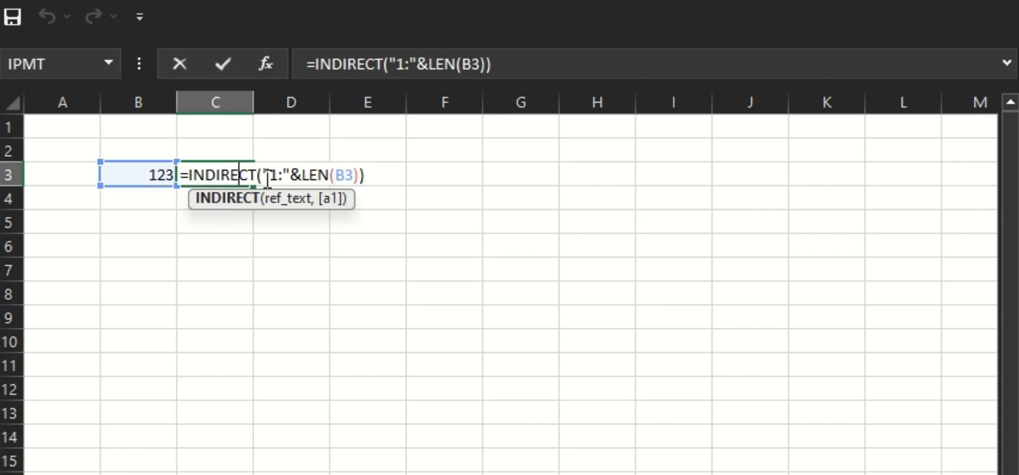
{"action": "left_click_drag", "start_coordinate": [267, 177], "coordinate": [359, 178]}
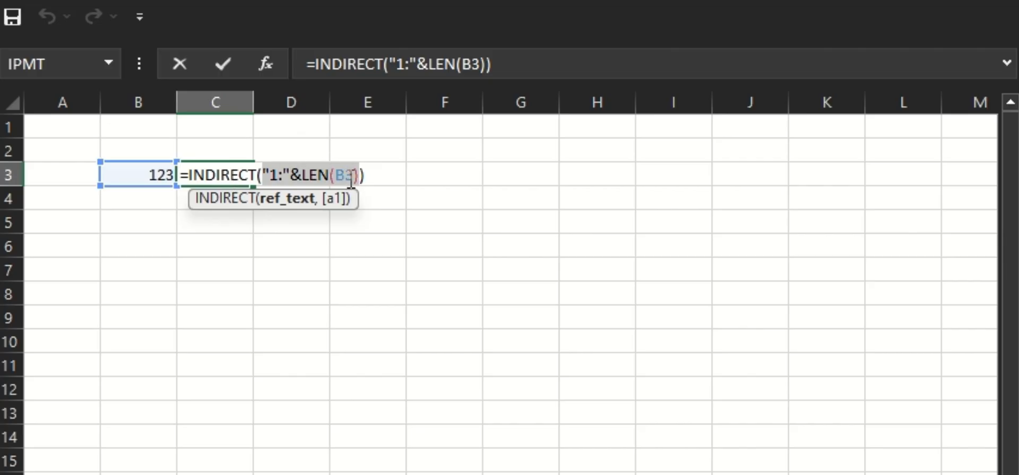
{"action": "key", "text": "Escape"}
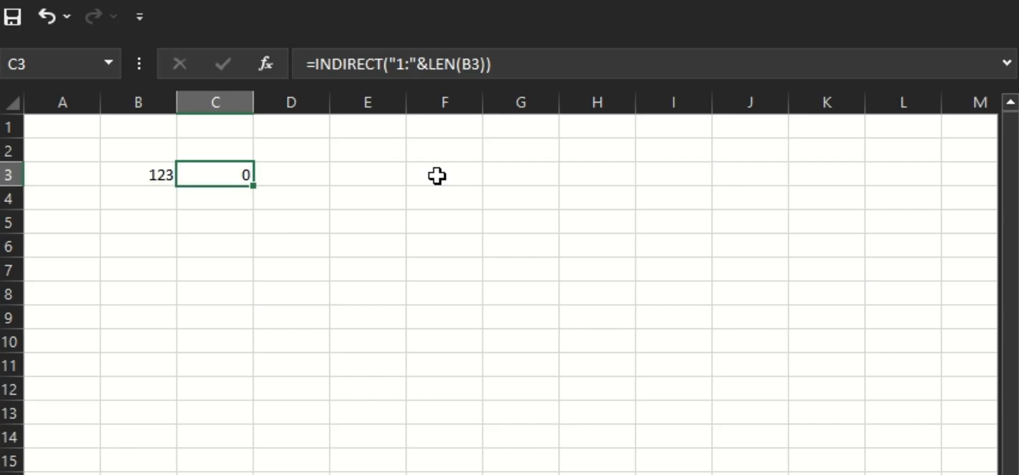
Wrap C3's formula in ROW, making it =ROW(INDIRECT("1:"&LEN(B3))).
{"action": "double_click", "coordinate": [216, 172]}
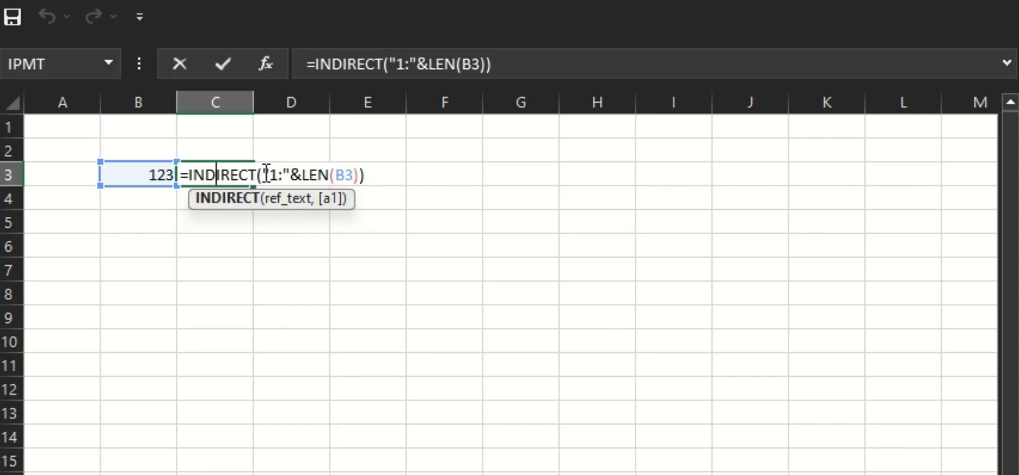
{"action": "left_click_drag", "start_coordinate": [263, 172], "coordinate": [360, 174]}
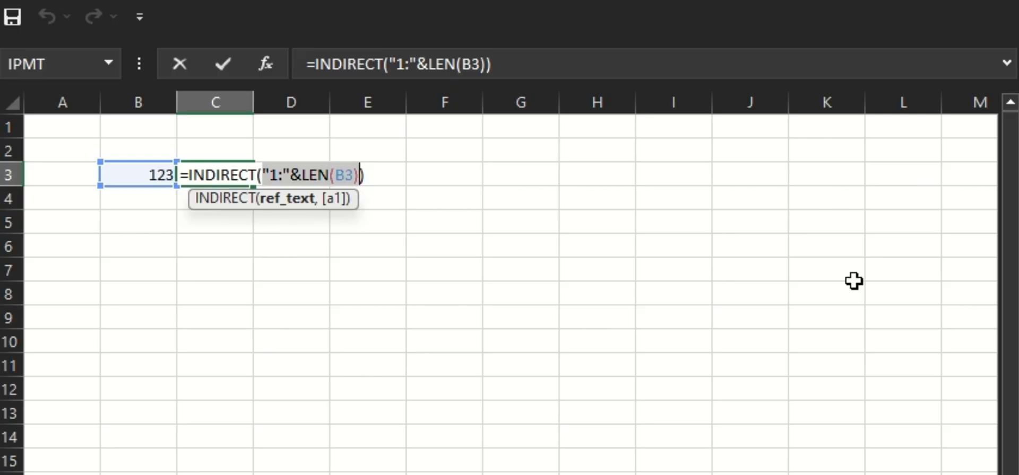
{"action": "scroll", "coordinate": [854, 281], "scroll_direction": "down", "scroll_amount": 1}
{"action": "scroll", "coordinate": [243, 183], "scroll_direction": "up", "scroll_amount": 1}
{"action": "type", "text": "row"}
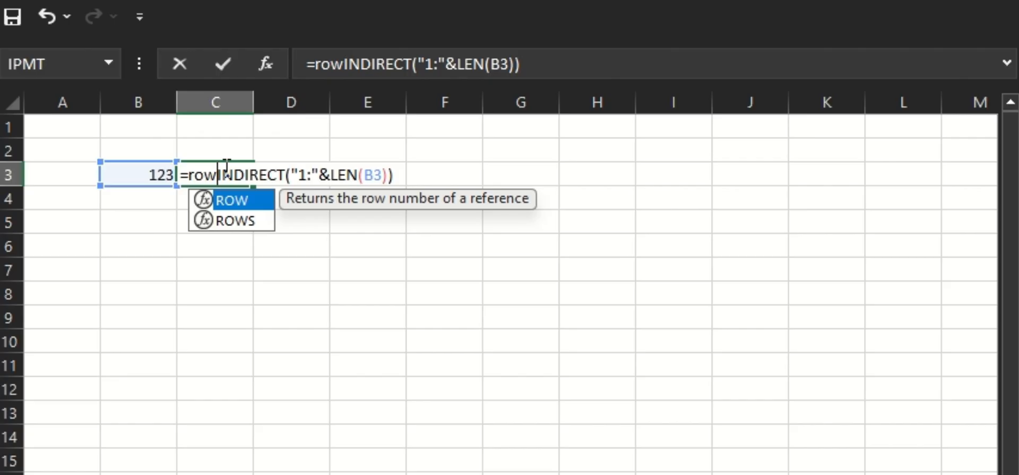
{"action": "double_click", "coordinate": [222, 196]}
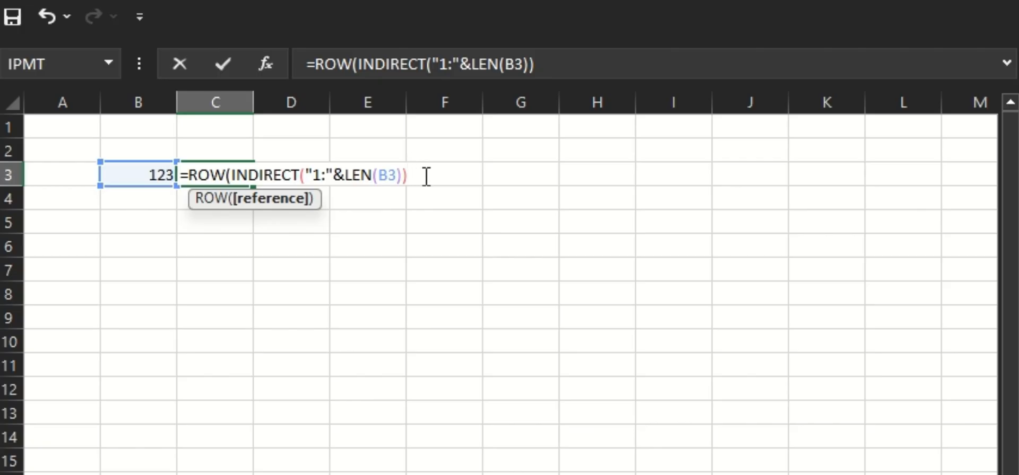
{"action": "type", "text": ")"}
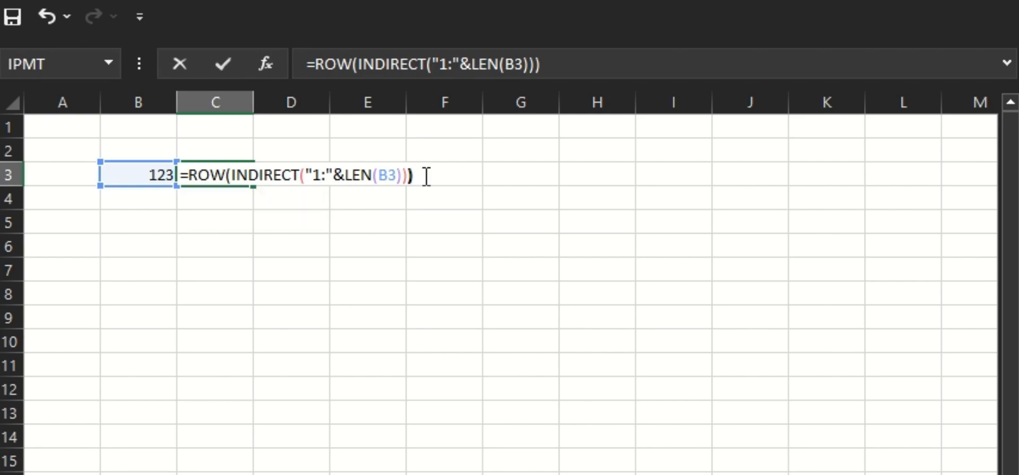
{"action": "key", "text": "Return"}
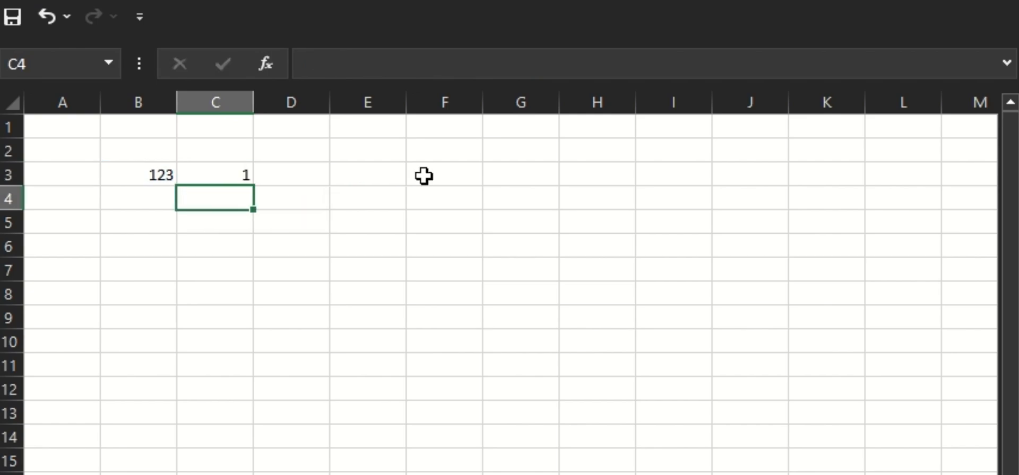
Wrap C3's ROW formula in MID, using B3 as the text argument.
{"action": "left_click", "coordinate": [210, 174]}
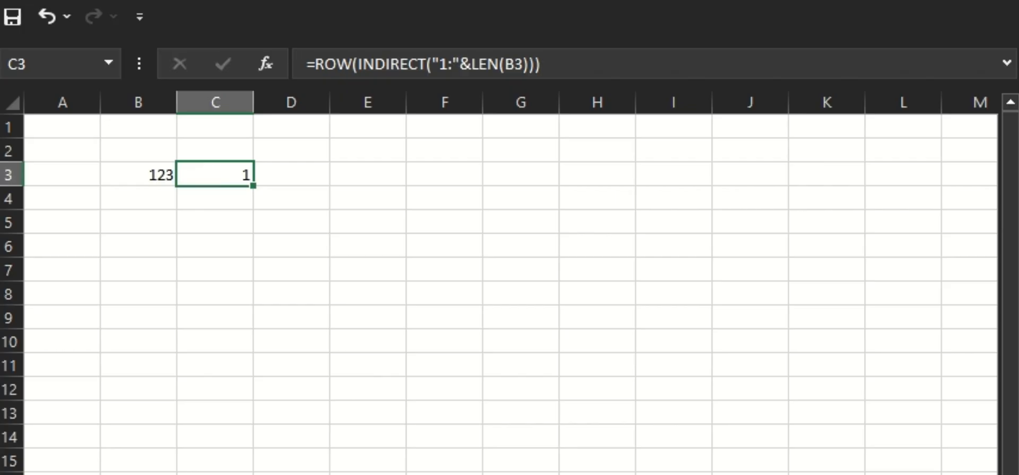
{"action": "double_click", "coordinate": [209, 168]}
{"action": "key", "text": "Left"}
{"action": "key", "text": "Left"}
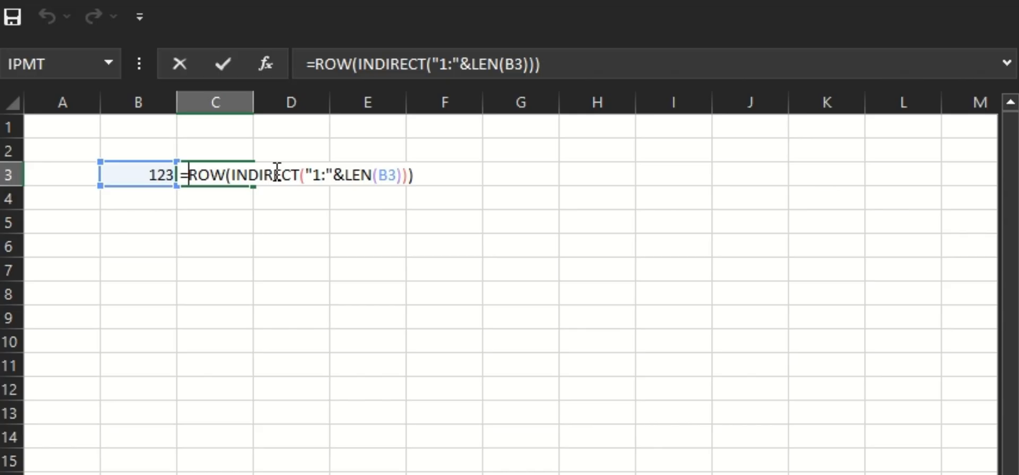
{"action": "type", "text": "MID"}
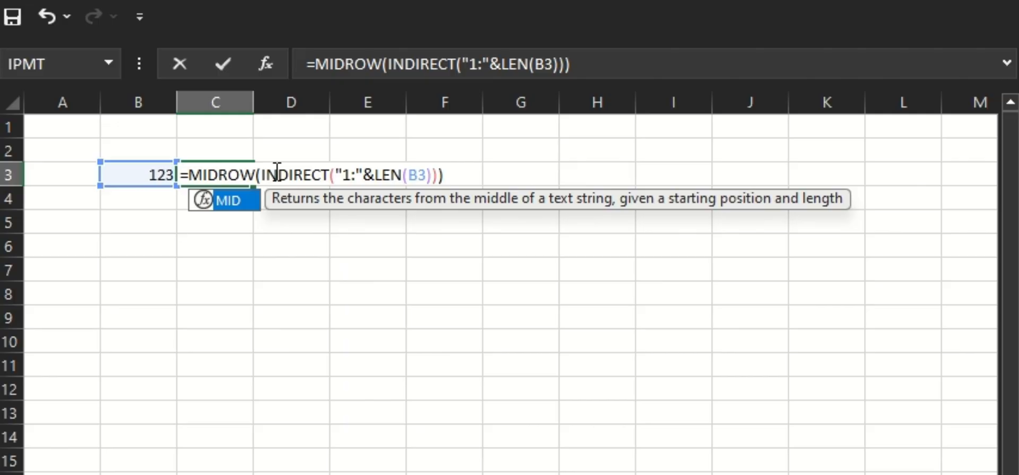
{"action": "type", "text": "("}
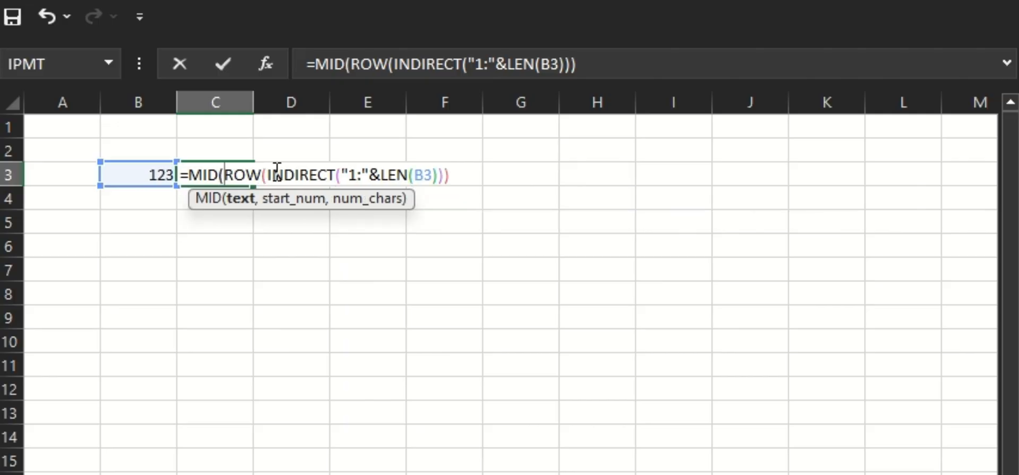
{"action": "left_click", "coordinate": [147, 173]}
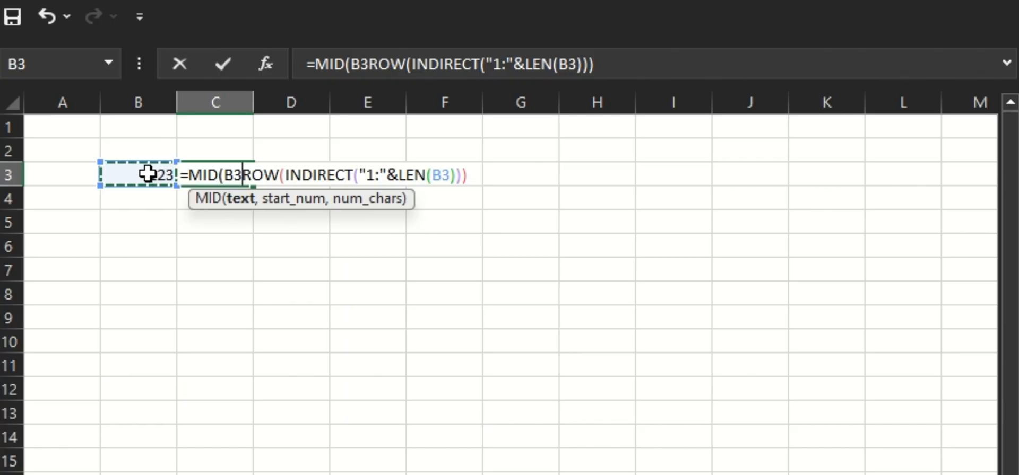
{"action": "type", "text": ","}
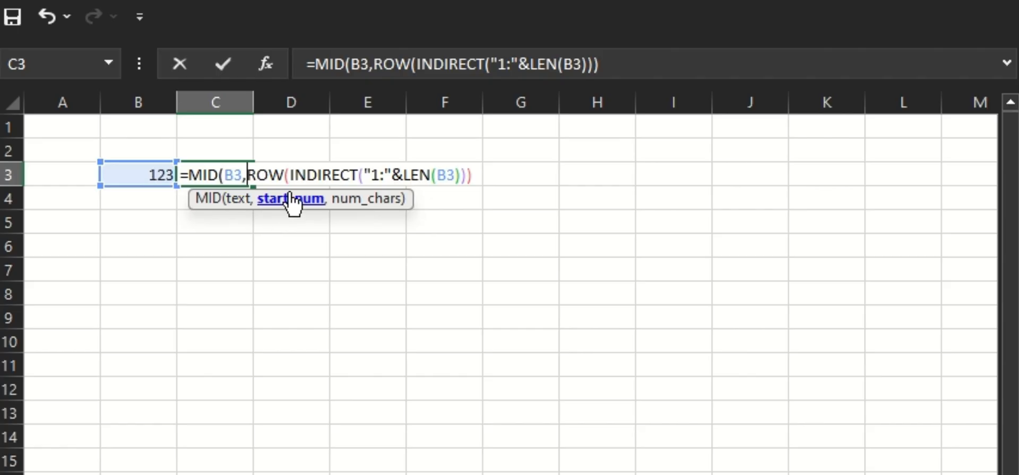
Complete C3's formula as =MID(B3,ROW(INDIRECT("1:"&LEN(B3))),1) with 1 as the number of characters.
{"action": "left_click", "coordinate": [468, 175], "text": "shift"}
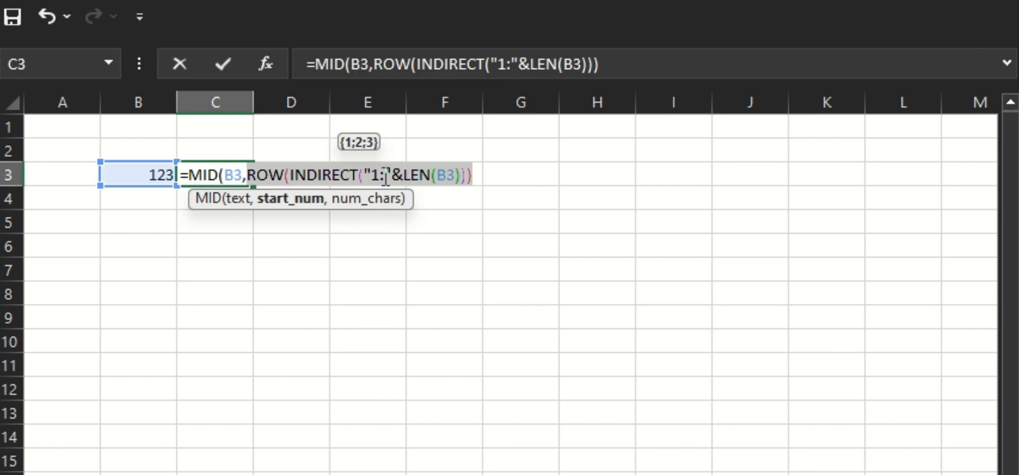
{"action": "left_click", "coordinate": [481, 175]}
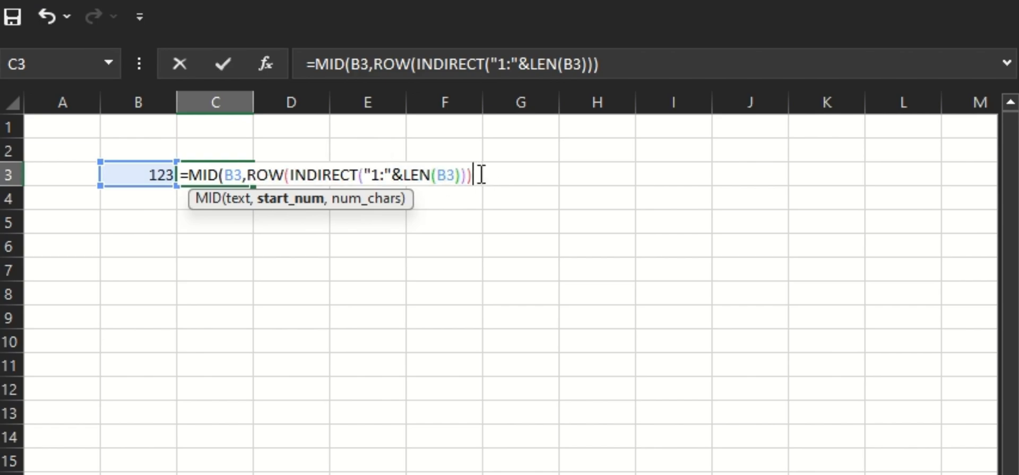
{"action": "type", "text": ","}
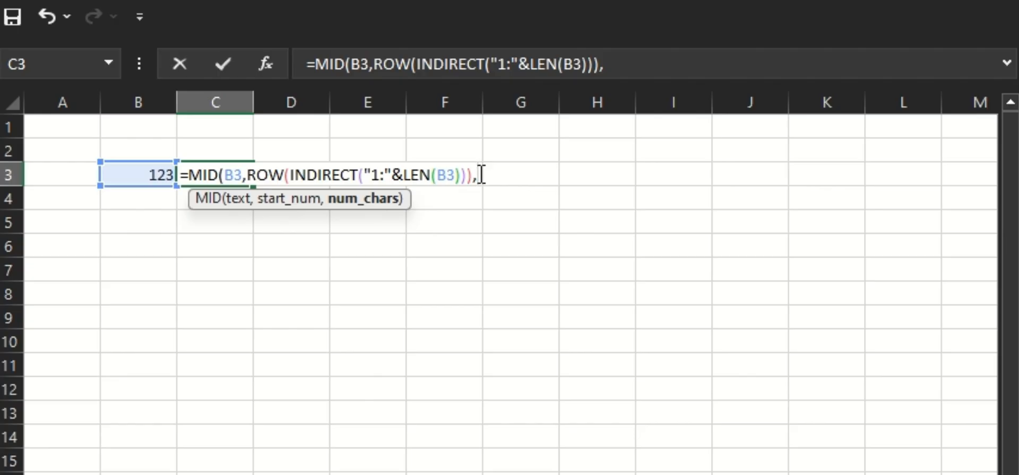
{"action": "type", "text": "1)"}
{"action": "key", "text": "Return"}
Prefix the MID part of C3's formula with a double minus (--).
{"action": "left_click", "coordinate": [243, 175]}
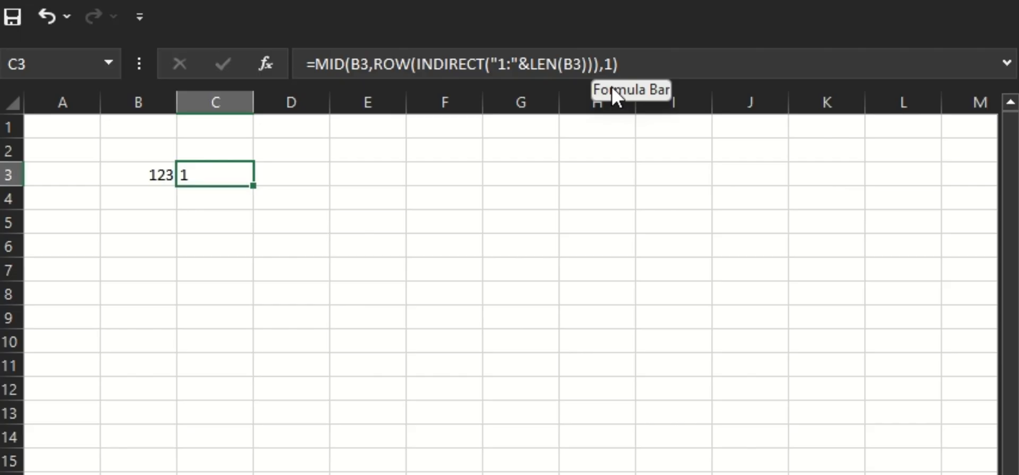
{"action": "double_click", "coordinate": [200, 172]}
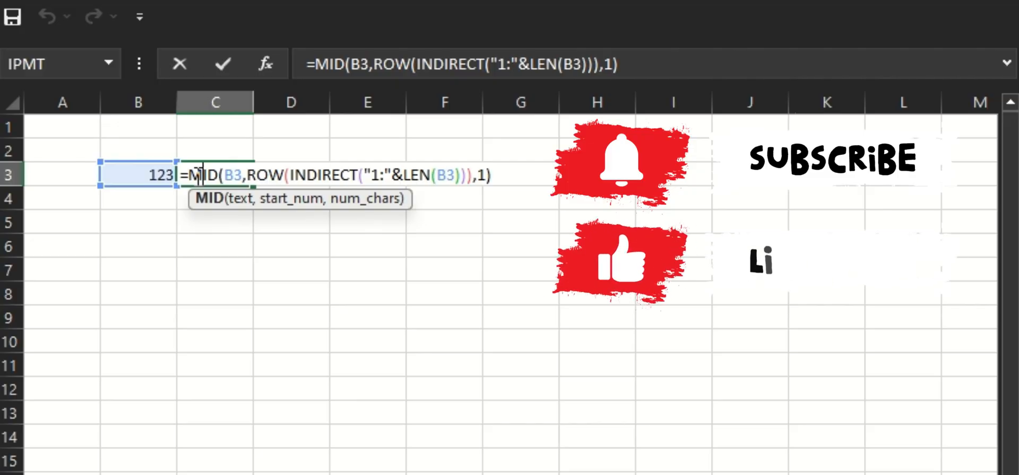
{"action": "left_click_drag", "start_coordinate": [181, 176], "coordinate": [505, 177]}
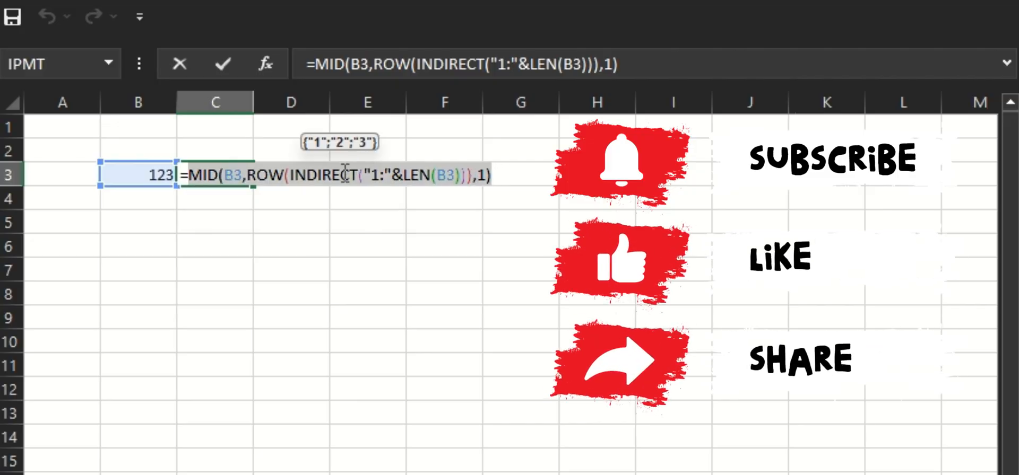
{"action": "left_click", "coordinate": [193, 171]}
{"action": "type", "text": "--"}
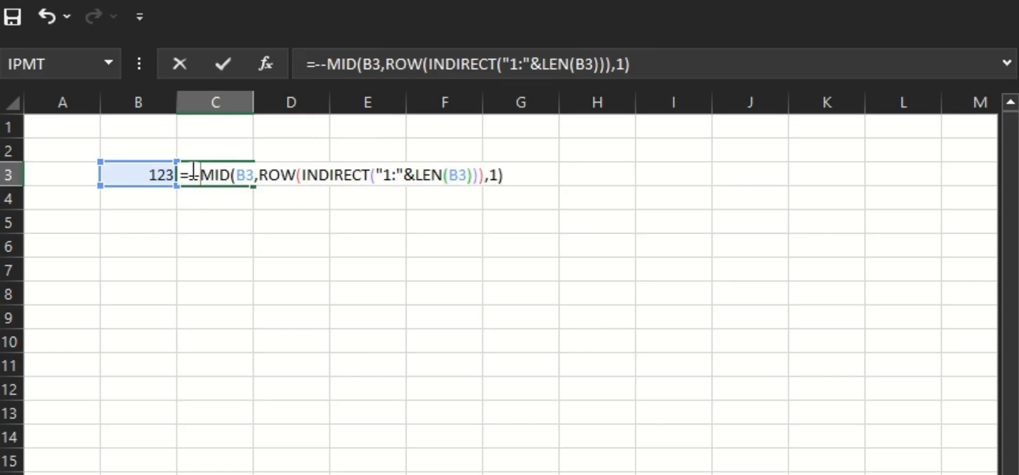
Wrap C3's formula in SUMPRODUCT, making it =SUMPRODUCT(--MID(B3,ROW(INDIRECT("1:"&LEN(B3))),1)).
{"action": "left_click_drag", "start_coordinate": [186, 174], "coordinate": [519, 169]}
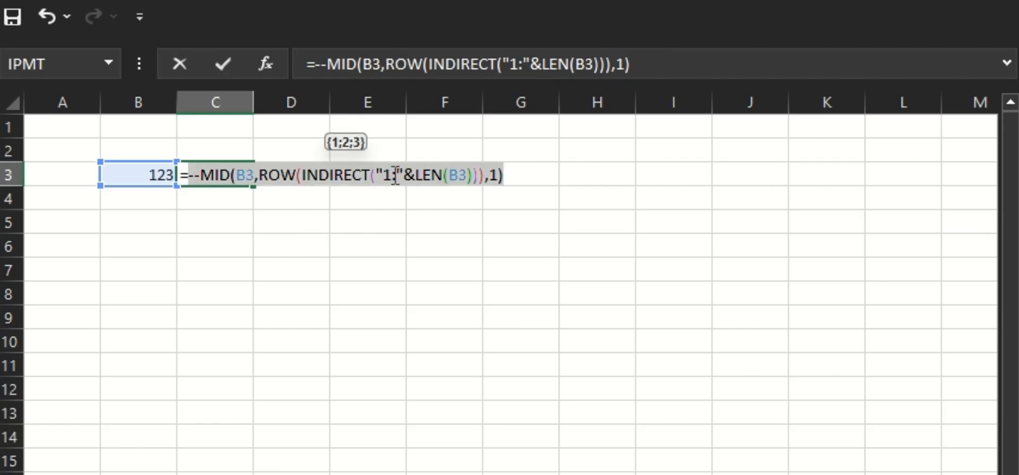
{"action": "left_click", "coordinate": [202, 176]}
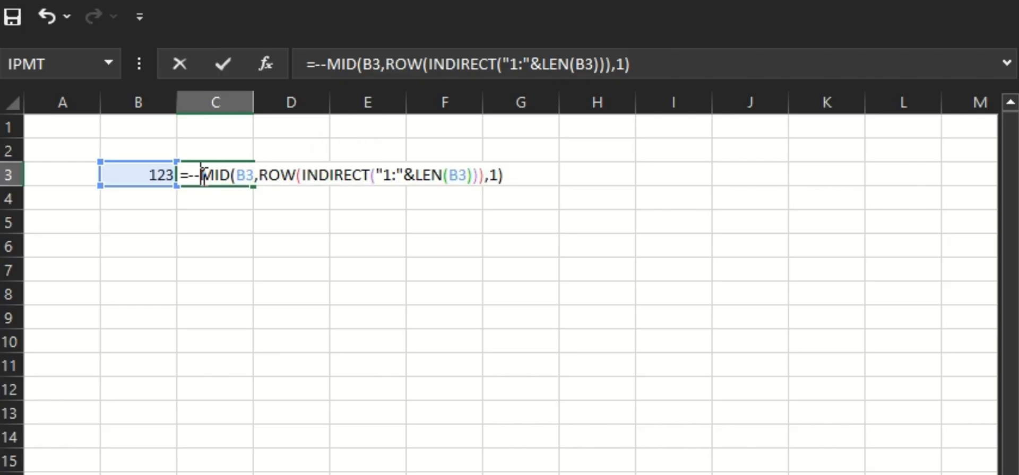
{"action": "left_click_drag", "start_coordinate": [202, 175], "coordinate": [495, 179]}
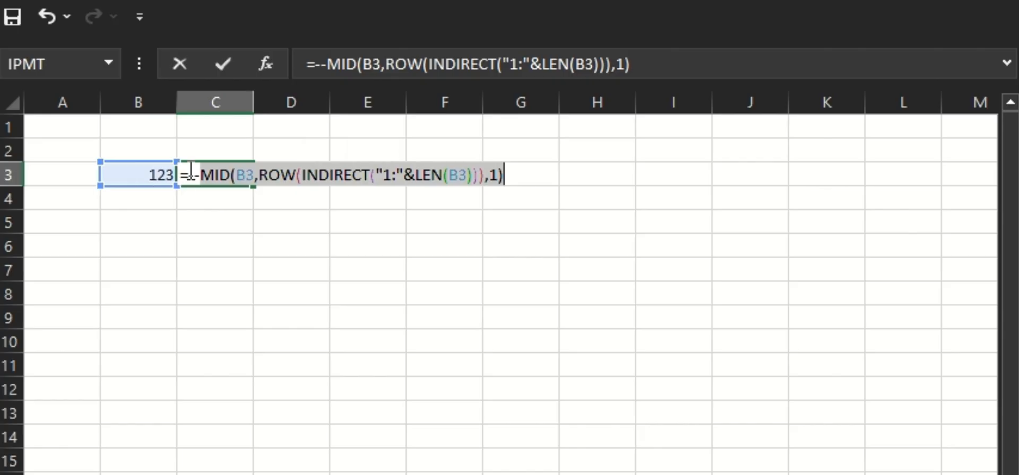
{"action": "left_click_drag", "start_coordinate": [189, 175], "coordinate": [526, 171]}
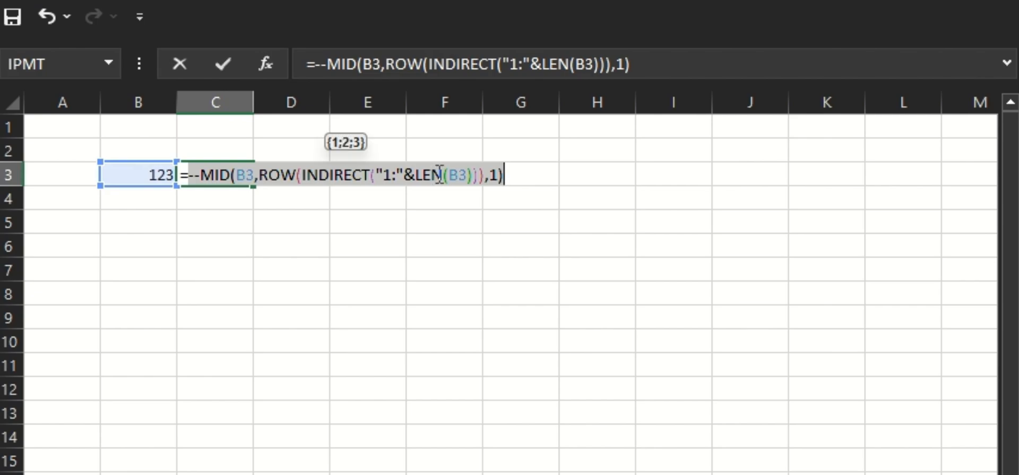
{"action": "left_click", "coordinate": [191, 173]}
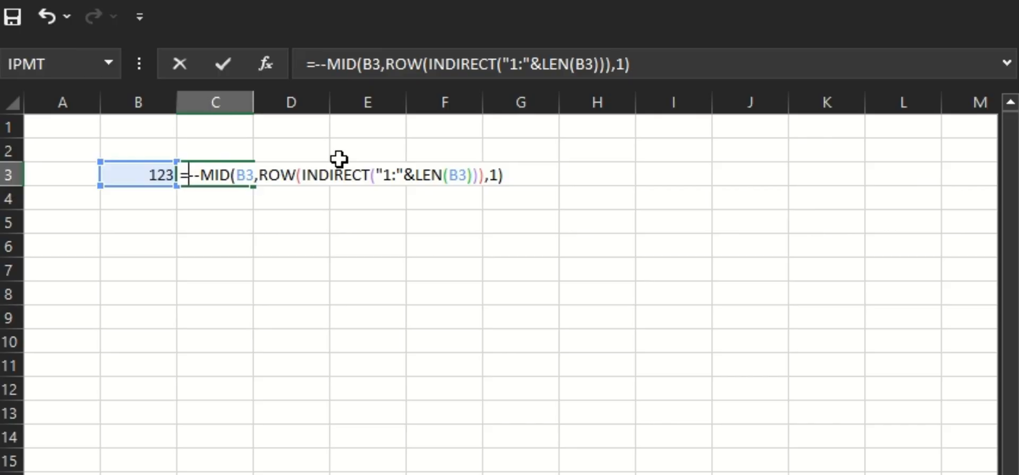
{"action": "type", "text": "sum"}
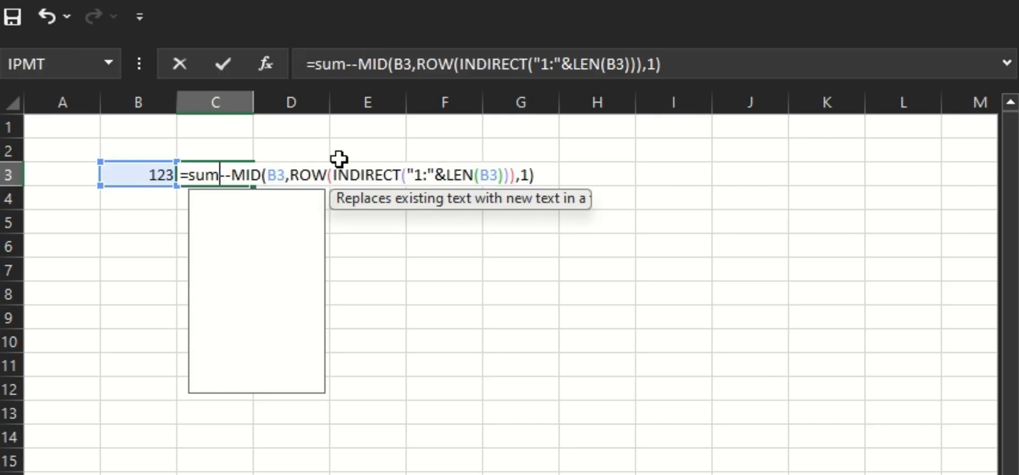
{"action": "type", "text": "pr"}
{"action": "key", "text": "Tab"}
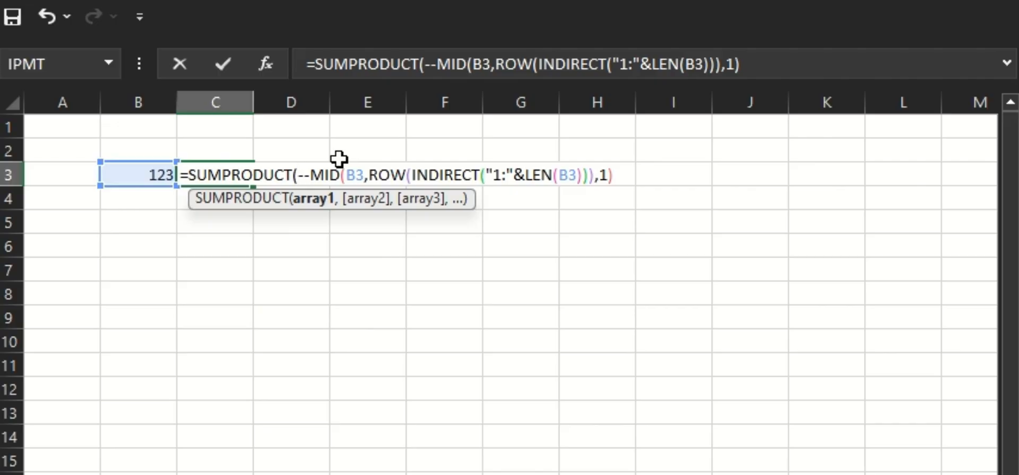
{"action": "left_click", "coordinate": [617, 175]}
{"action": "type", "text": ")"}
{"action": "key", "text": "Return"}
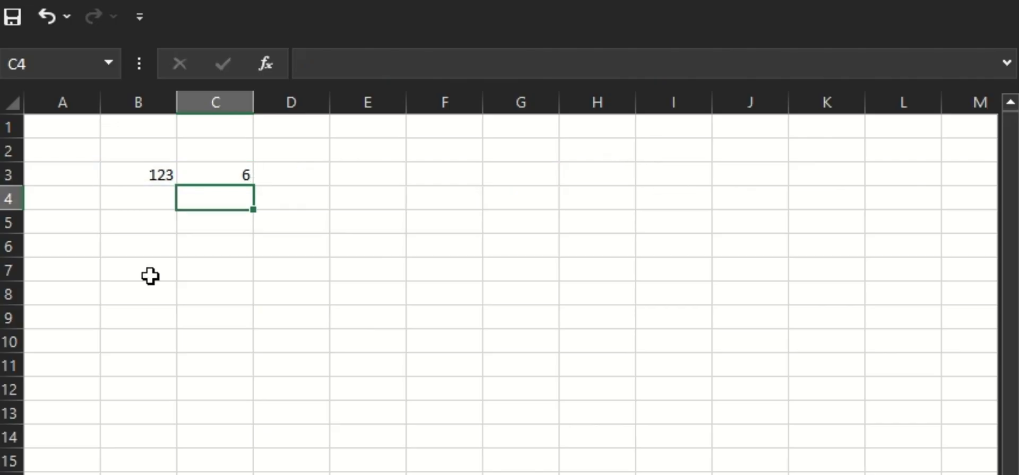
Test the formula by entering 45 and then 12345 in B3.
{"action": "left_click", "coordinate": [232, 172]}
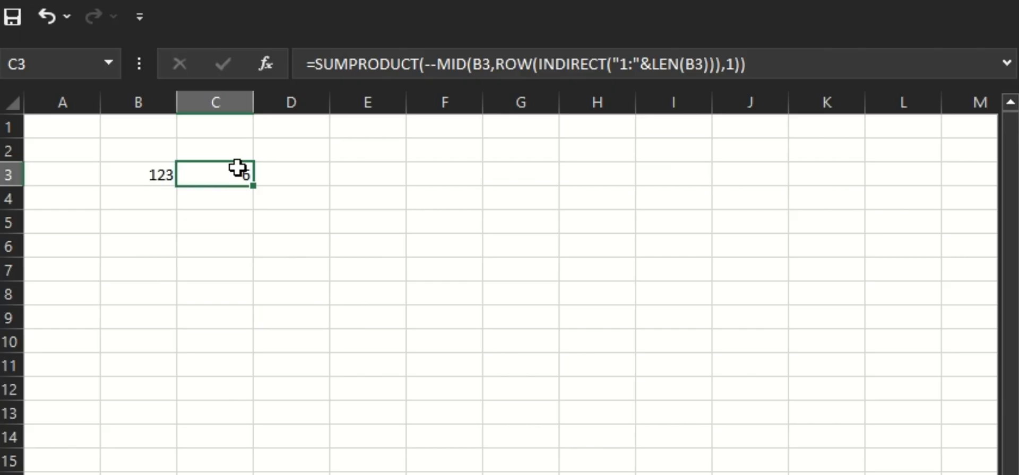
{"action": "left_click", "coordinate": [146, 174]}
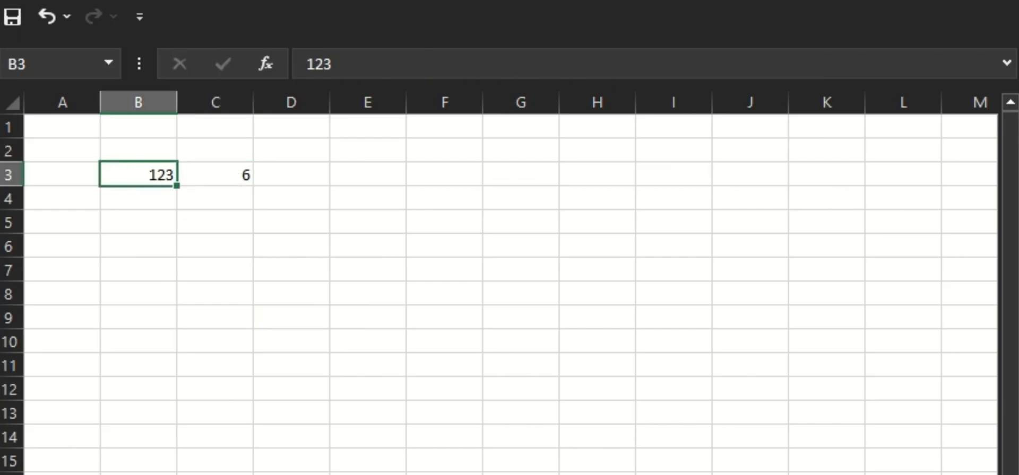
{"action": "type", "text": "45"}
{"action": "key", "text": "Return"}
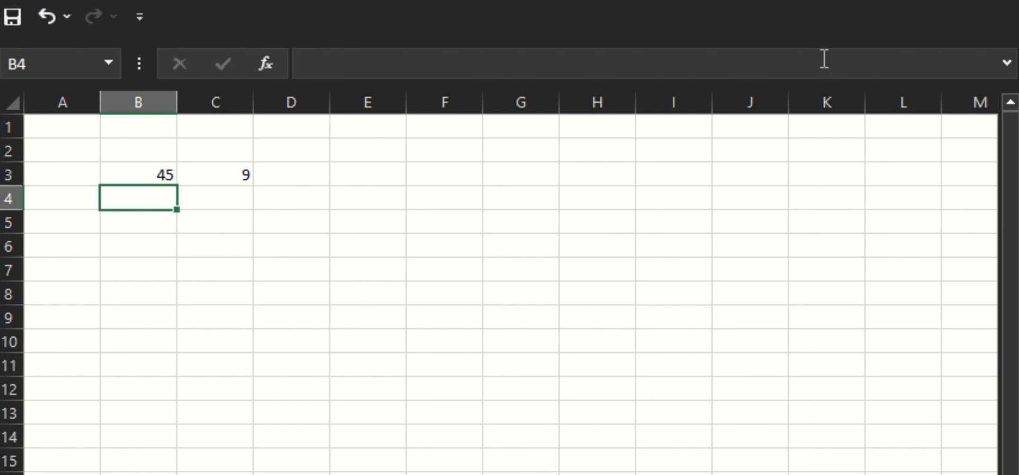
{"action": "key", "text": "Up"}
{"action": "type", "text": "12345"}
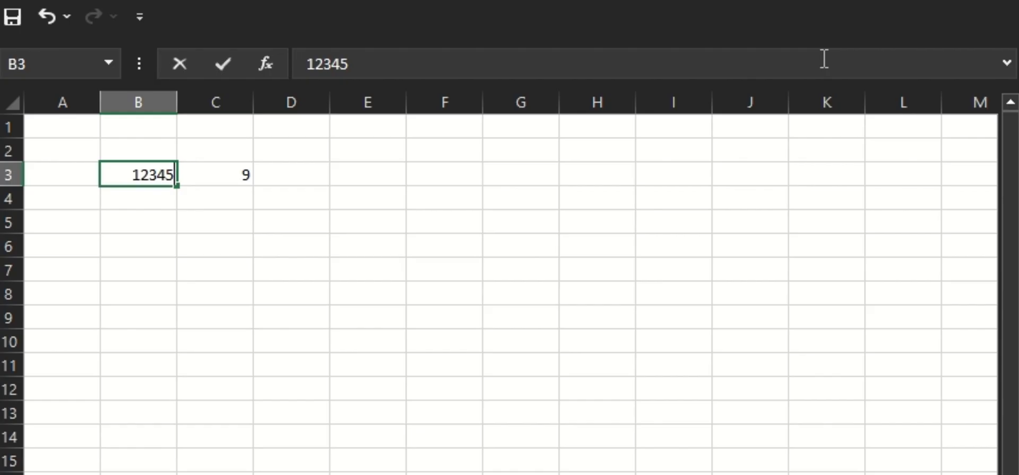
{"action": "key", "text": "Return"}
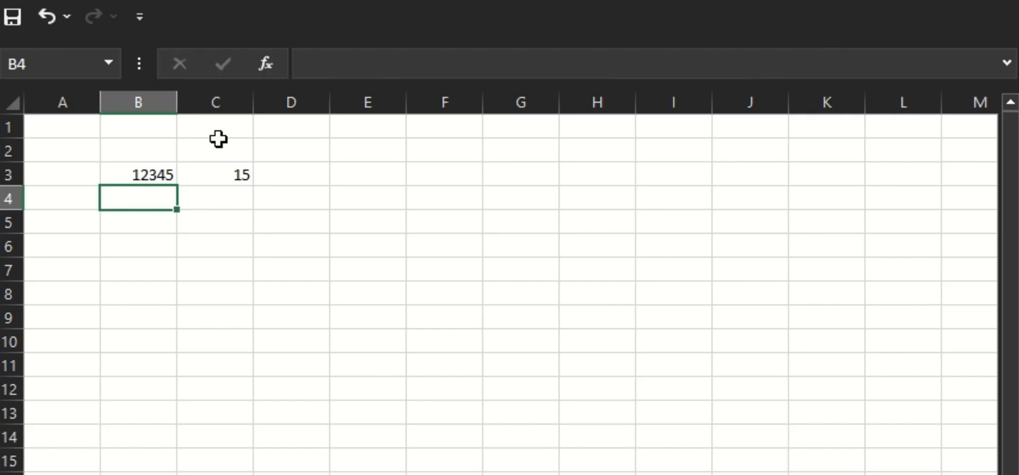
Test B3 with the text AH12345, then delete the AH prefix again.
{"action": "double_click", "coordinate": [132, 173]}
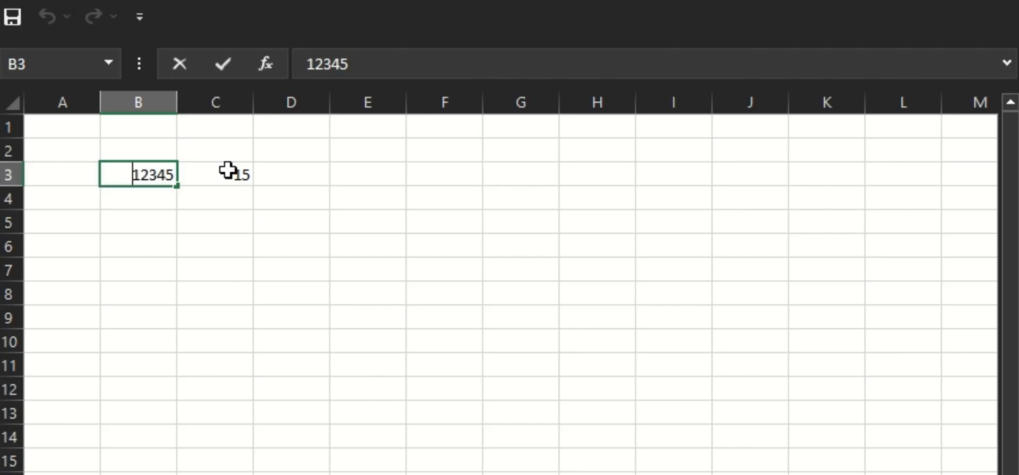
{"action": "type", "text": "AH"}
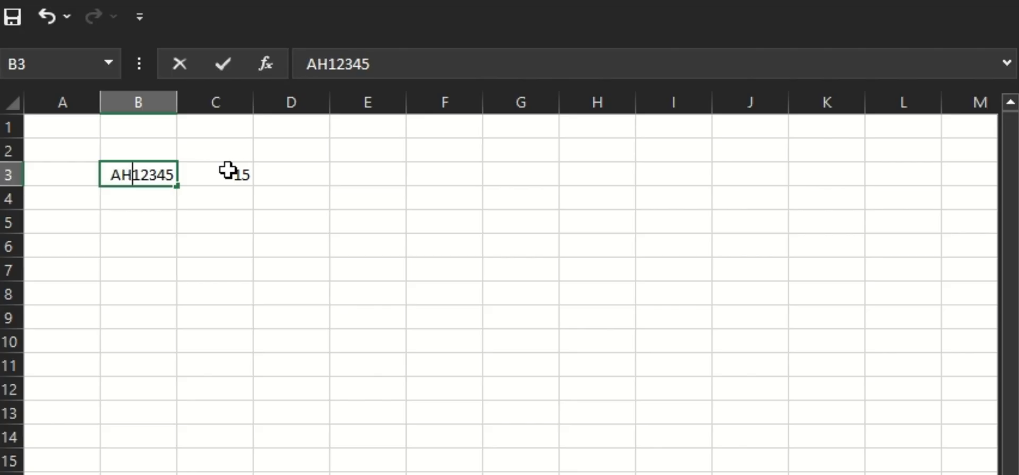
{"action": "key", "text": "Return"}
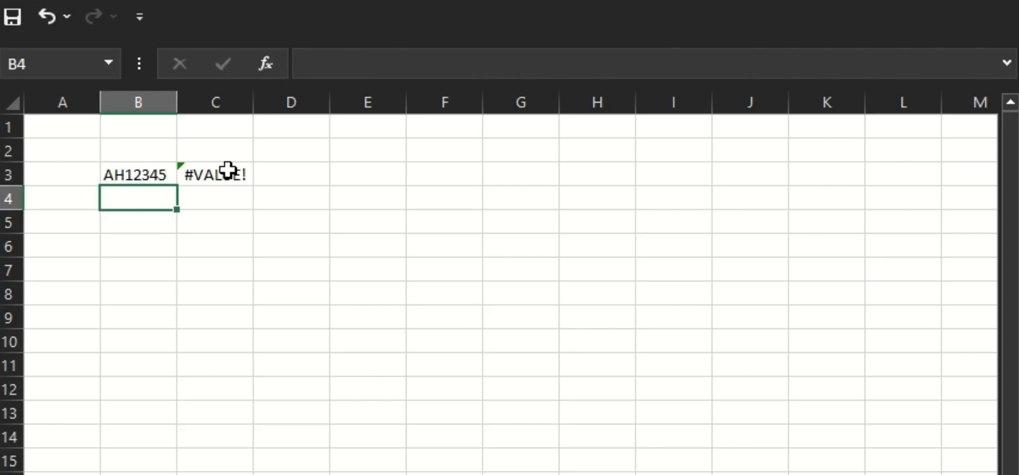
{"action": "key", "text": "Up"}
{"action": "key", "text": "Up"}
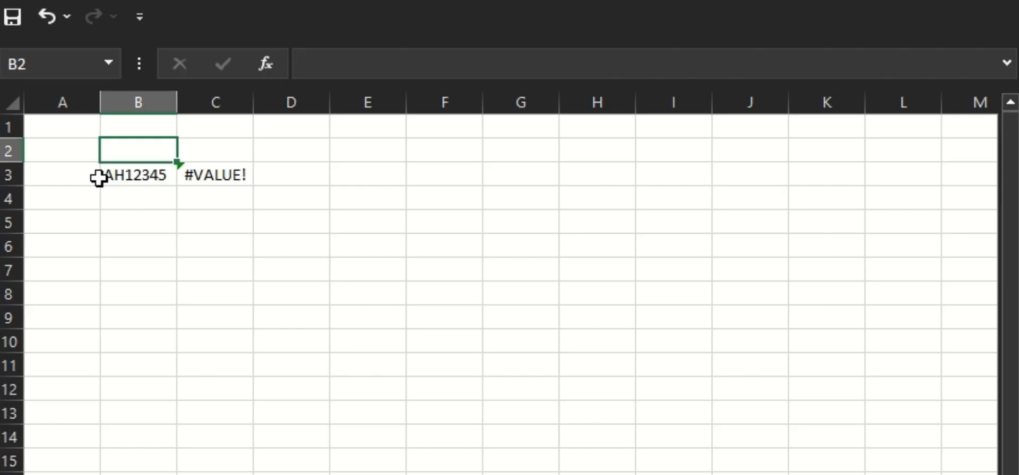
{"action": "double_click", "coordinate": [126, 175]}
{"action": "key", "text": "BackSpace"}
{"action": "key", "text": "BackSpace"}
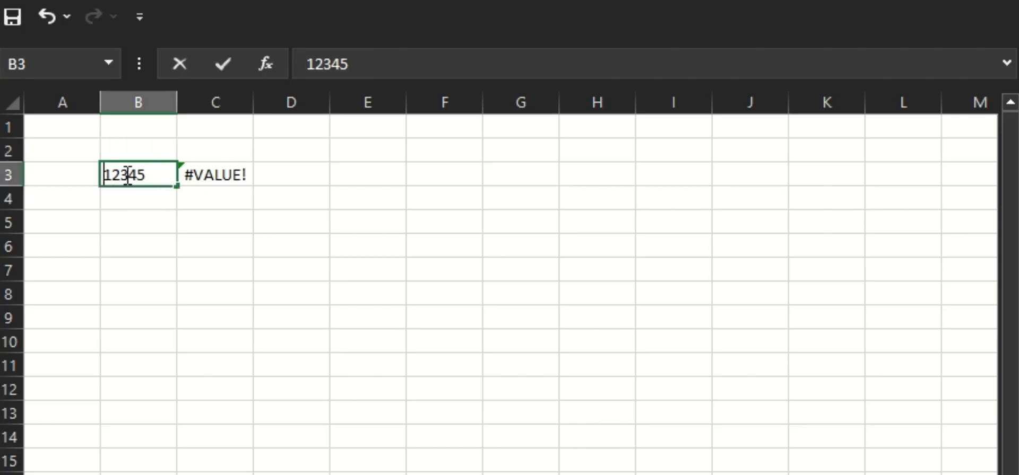
{"action": "key", "text": "Return"}
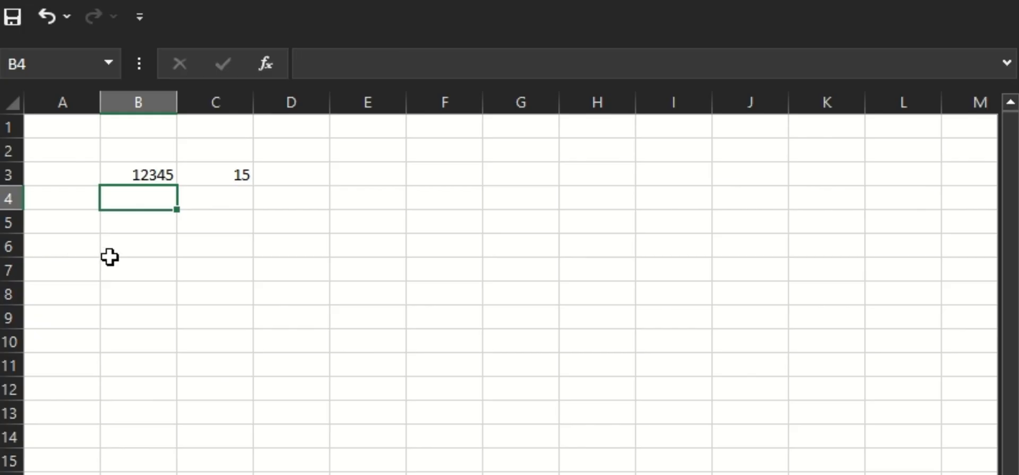
Enter ABC123 in B6.
{"action": "left_click", "coordinate": [144, 240]}
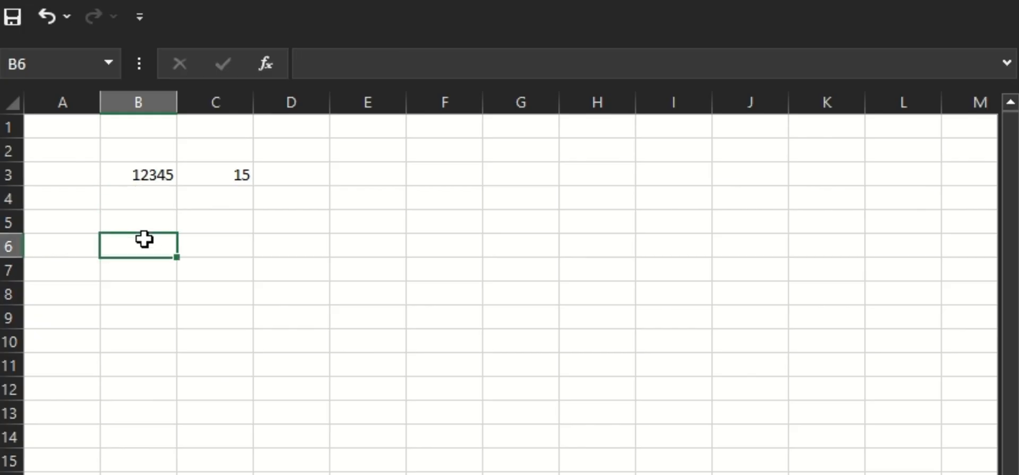
{"action": "type", "text": "ABC"}
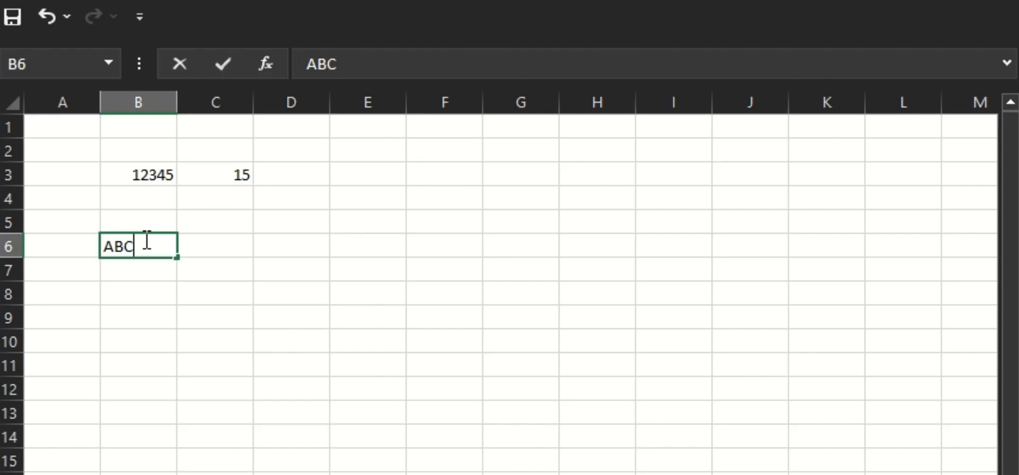
{"action": "type", "text": "!@#"}
{"action": "key", "text": "BackSpace"}
{"action": "key", "text": "BackSpace"}
{"action": "key", "text": "BackSpace"}
{"action": "type", "text": "123"}
{"action": "key", "text": "Tab"}
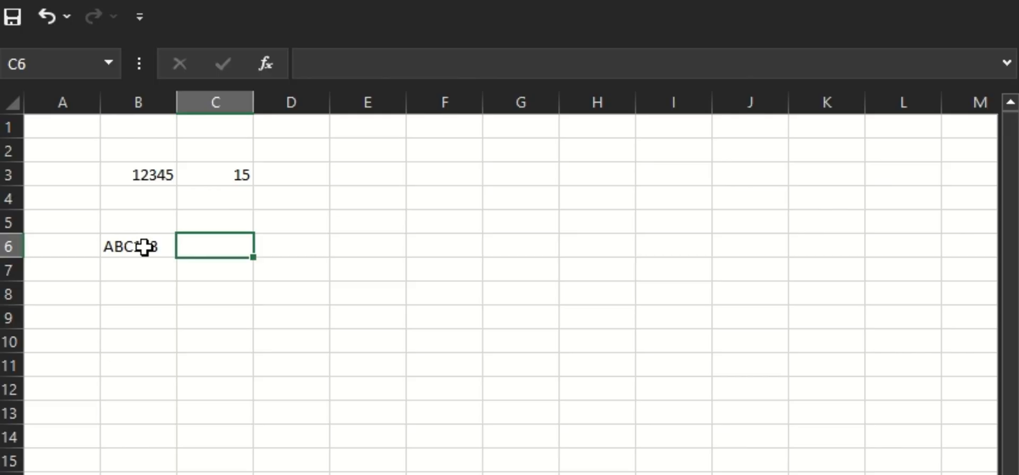
Enter the formula =ROW($1:$9) in C6.
{"action": "left_click", "coordinate": [227, 170]}
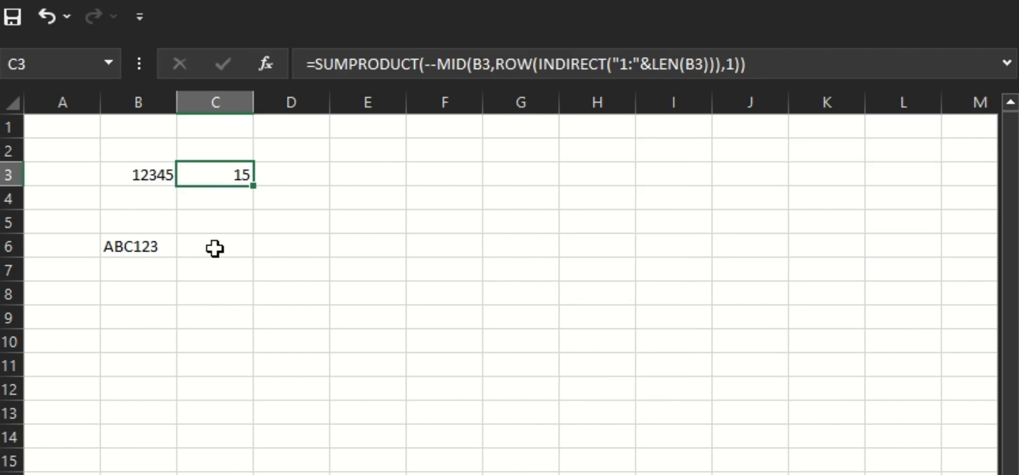
{"action": "left_click", "coordinate": [215, 248]}
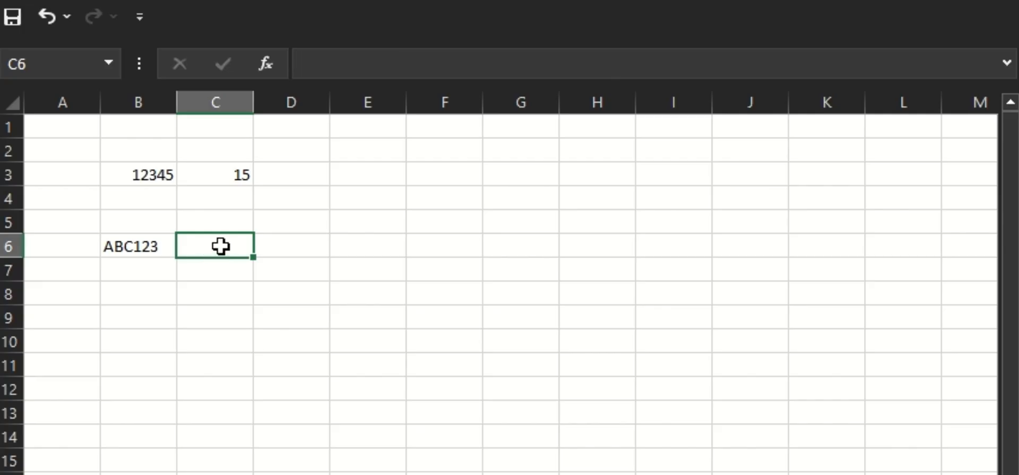
{"action": "type", "text": "="}
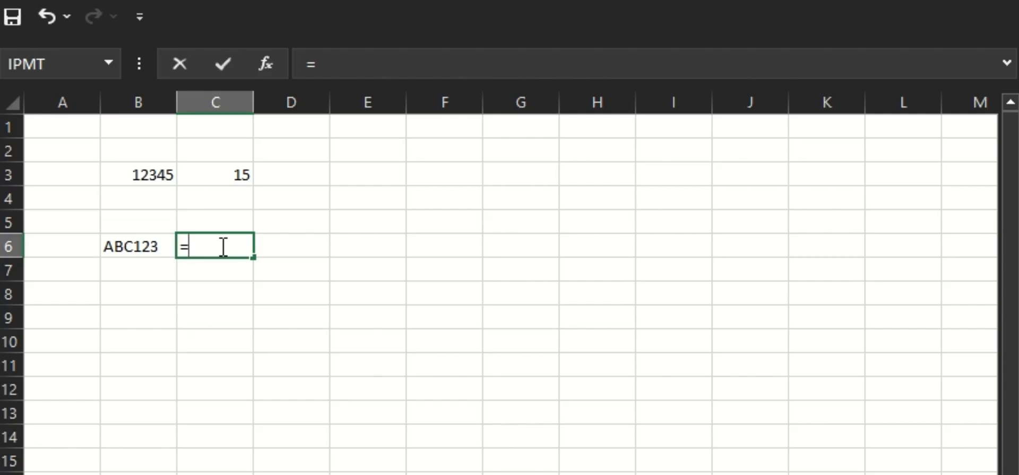
{"action": "type", "text": "row"}
{"action": "key", "text": "Tab"}
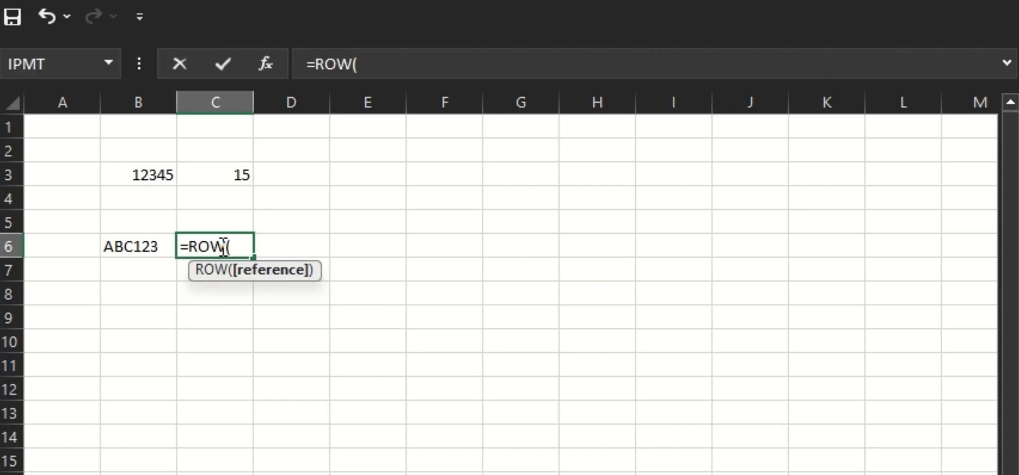
{"action": "type", "text": "$1:"}
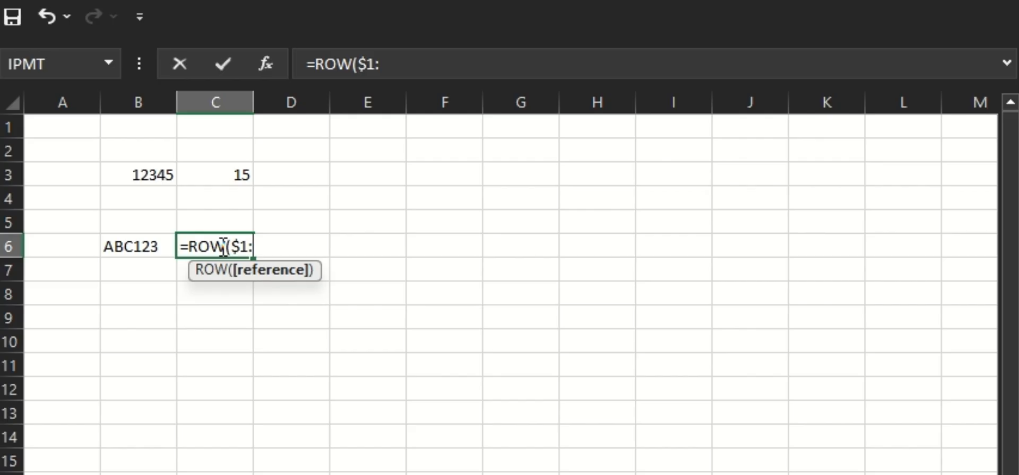
{"action": "type", "text": "$9"}
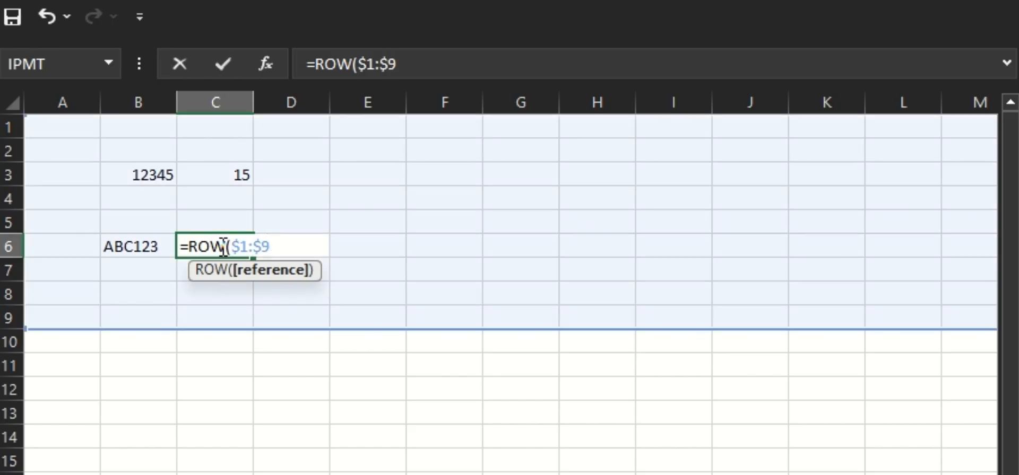
{"action": "type", "text": ")"}
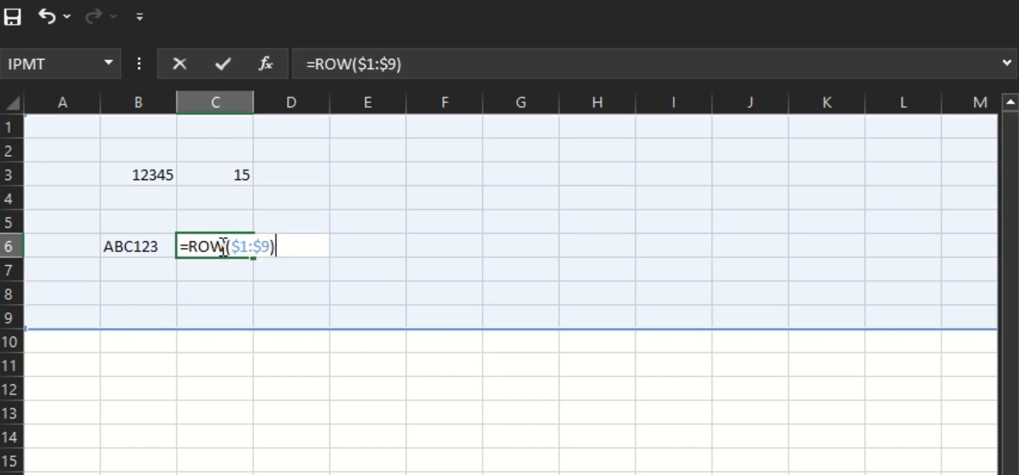
{"action": "key", "text": "Return"}
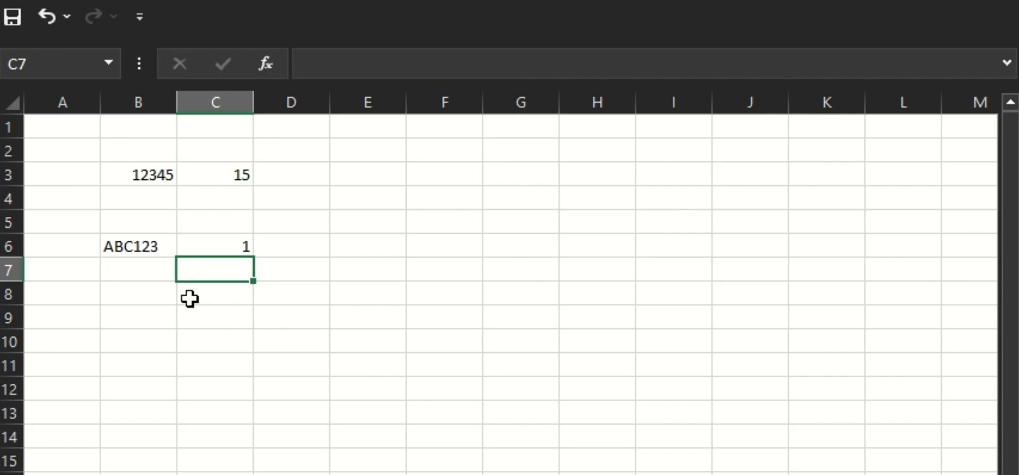
Inspect the array of row numbers that C6's ROW formula returns.
{"action": "left_click", "coordinate": [232, 230]}
{"action": "left_click", "coordinate": [240, 243]}
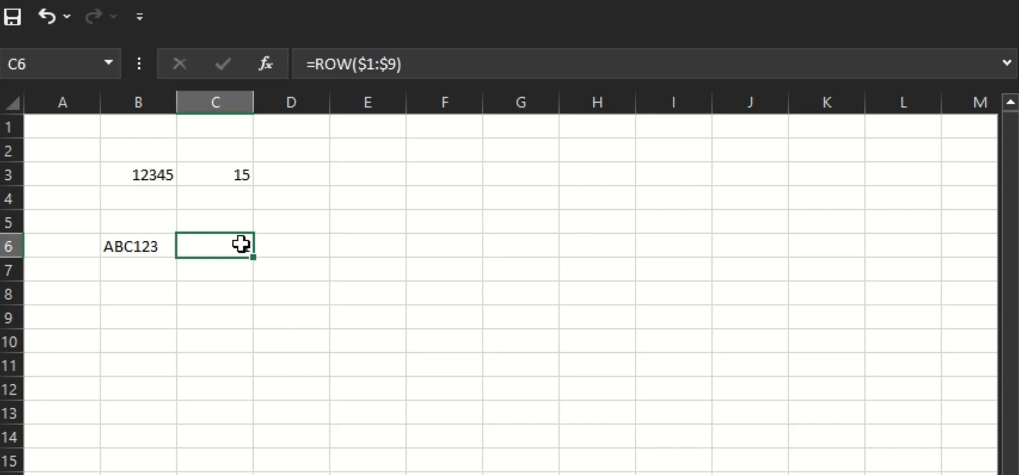
{"action": "double_click", "coordinate": [241, 245]}
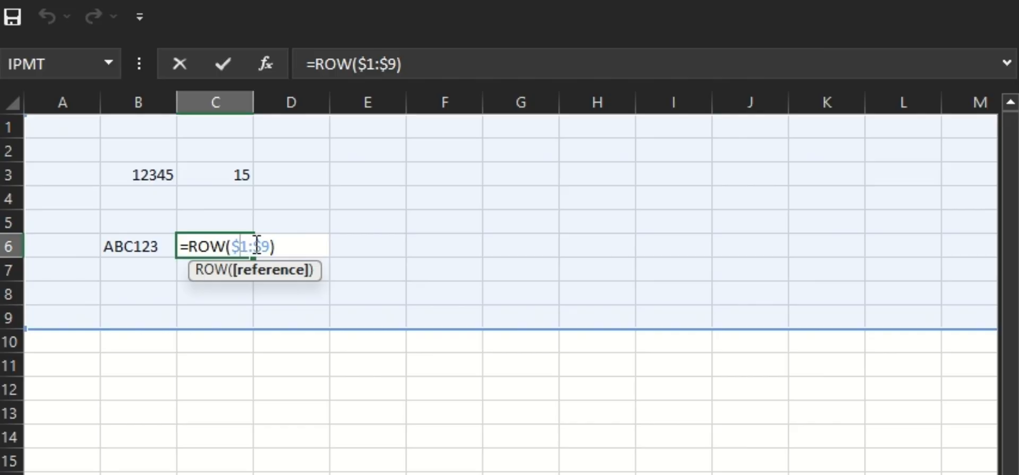
{"action": "key", "text": "ctrl+Return"}
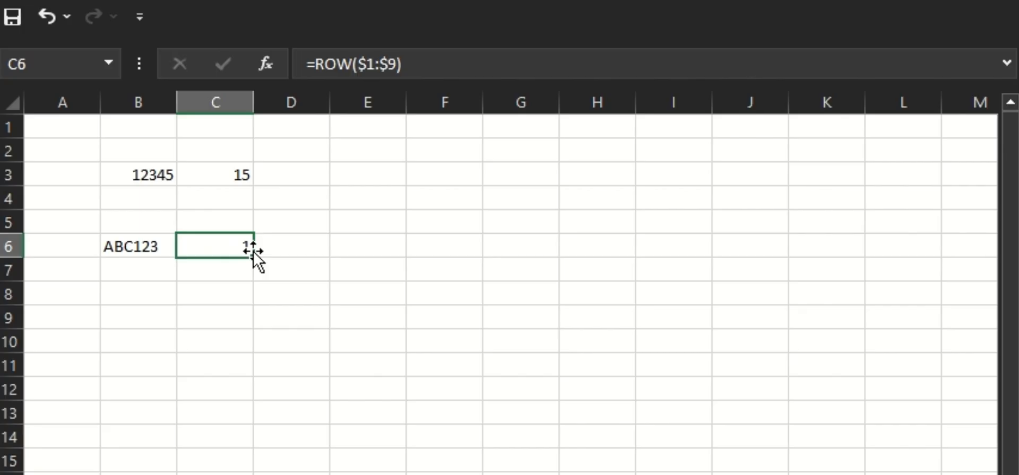
{"action": "double_click", "coordinate": [213, 247]}
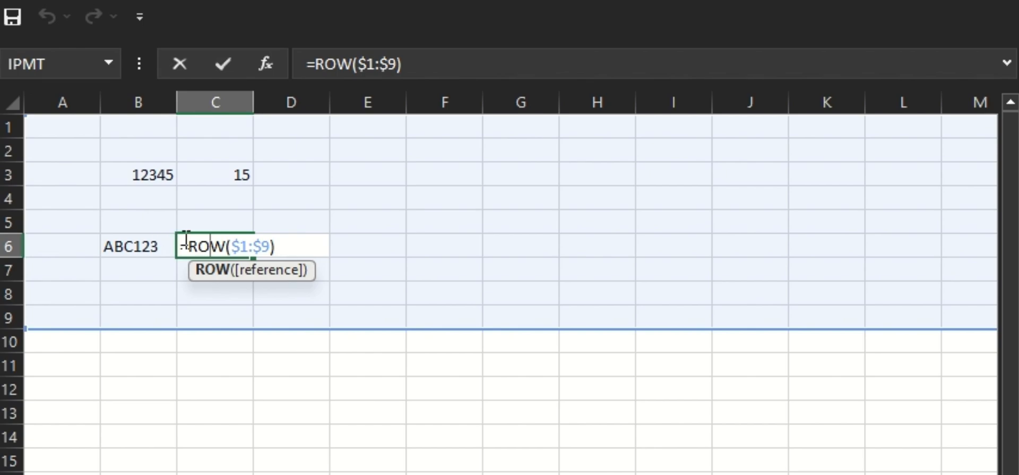
{"action": "left_click_drag", "start_coordinate": [189, 247], "coordinate": [276, 248]}
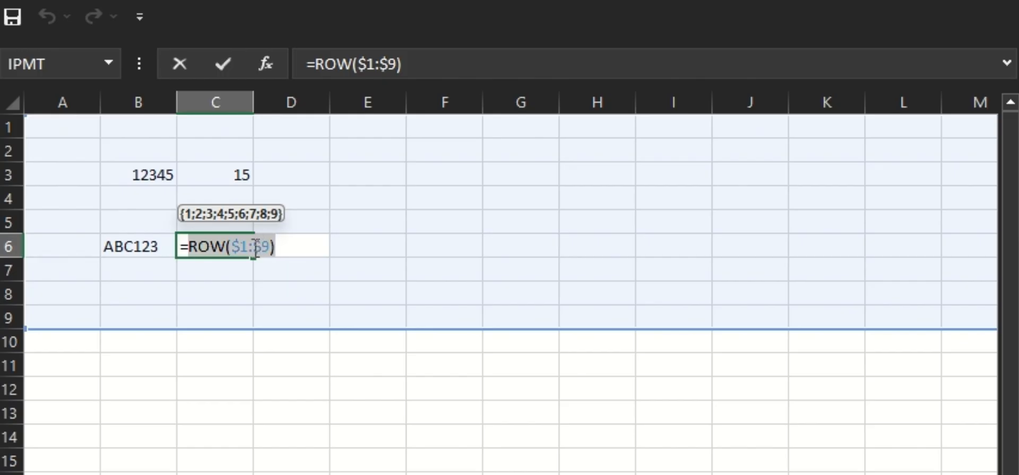
{"action": "key", "text": "Escape"}
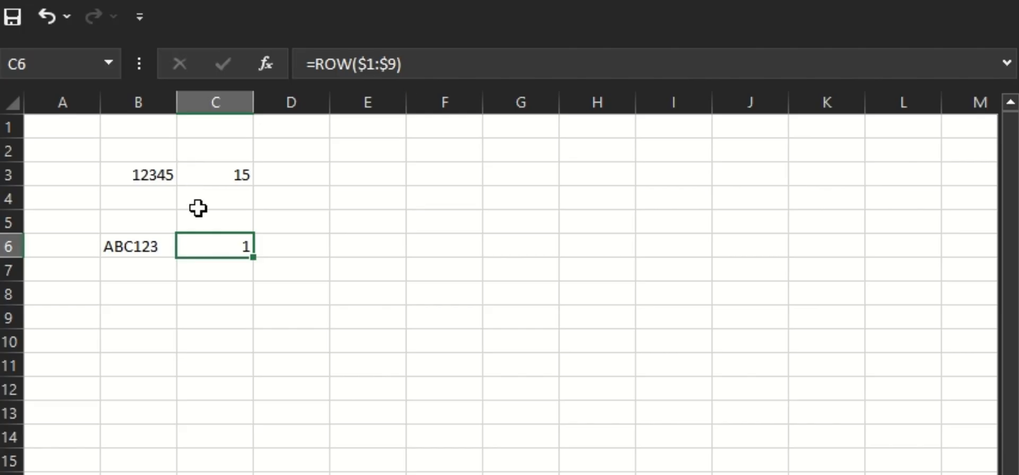
Wrap C6's ROW call in SUBSTITUTE, making =SUBSTITUTE(B6, ROW($1:$9), "").
{"action": "double_click", "coordinate": [220, 248]}
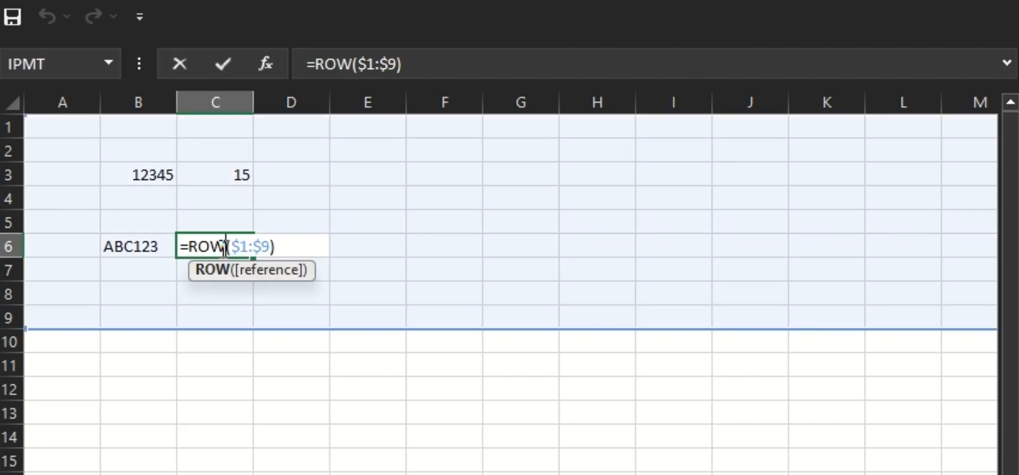
{"action": "type", "text": "subst"}
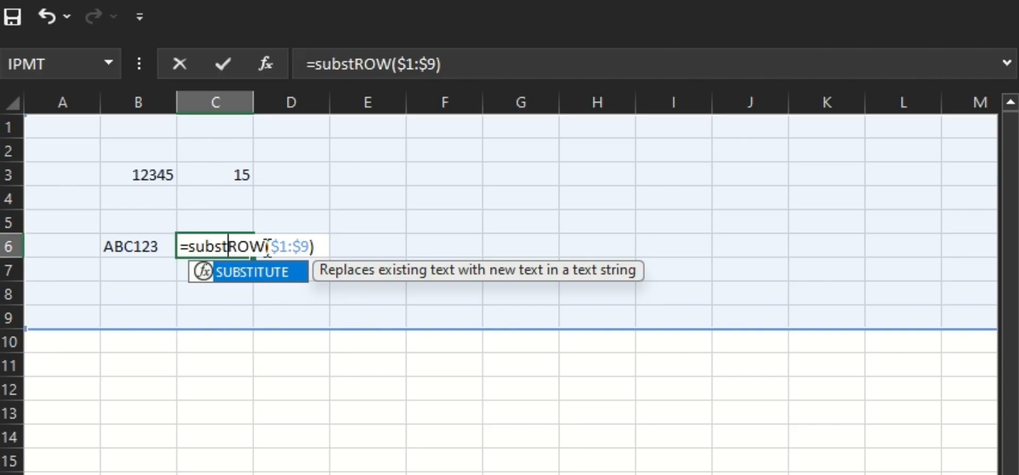
{"action": "key", "text": "Tab"}
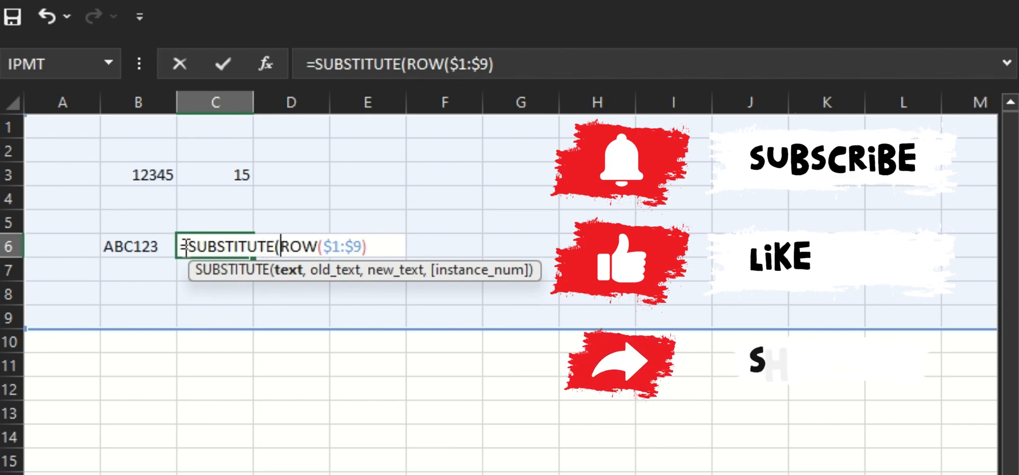
{"action": "left_click", "coordinate": [137, 248]}
{"action": "type", "text": ","}
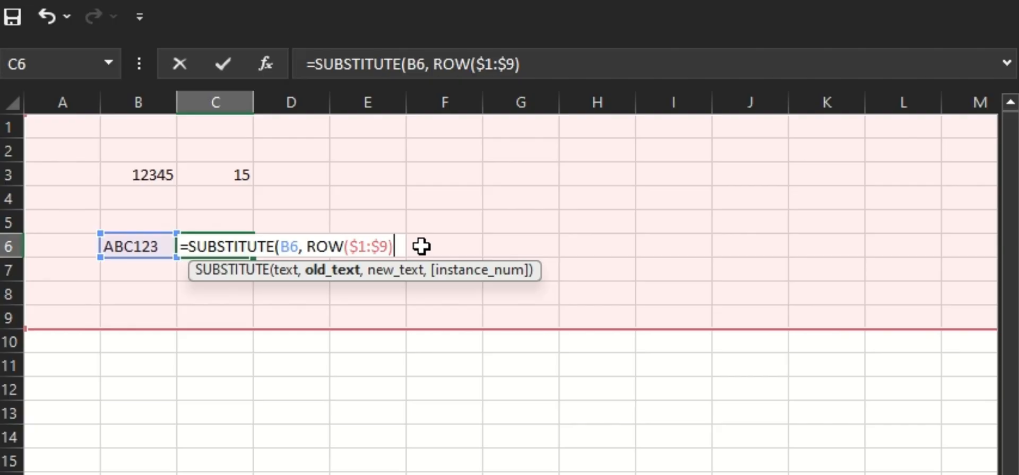
{"action": "type", "text": " , \"\")"}
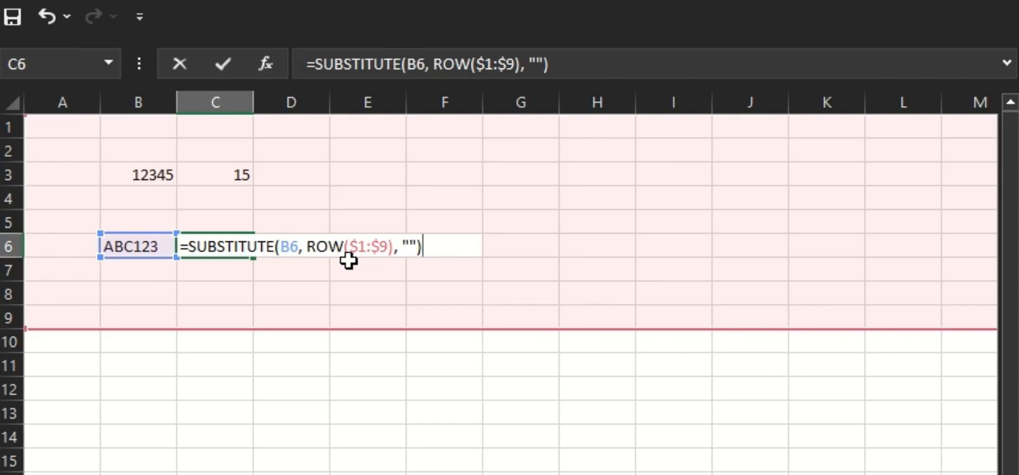
{"action": "key", "text": "Return"}
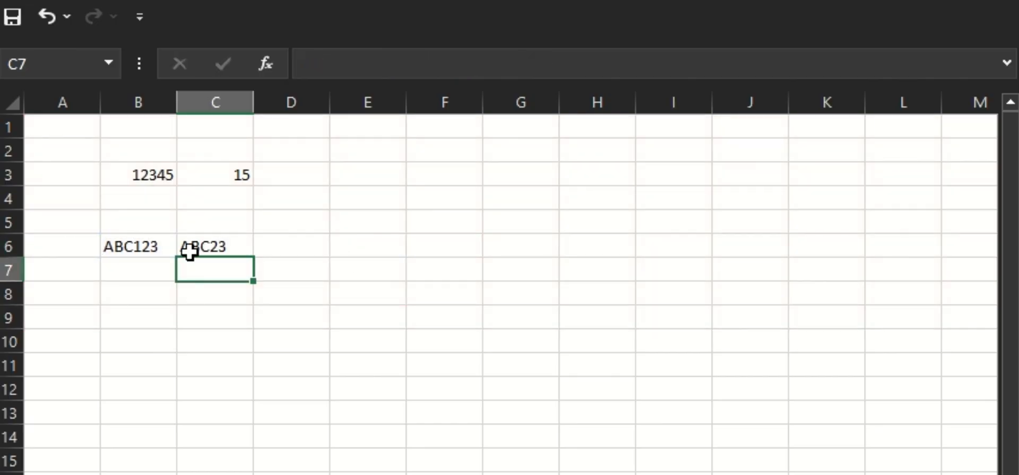
Wrap C6's SUBSTITUTE formula in LEN, giving =LEN(SUBSTITUTE(B6, ROW($1:$9), "")).
{"action": "left_click", "coordinate": [233, 246]}
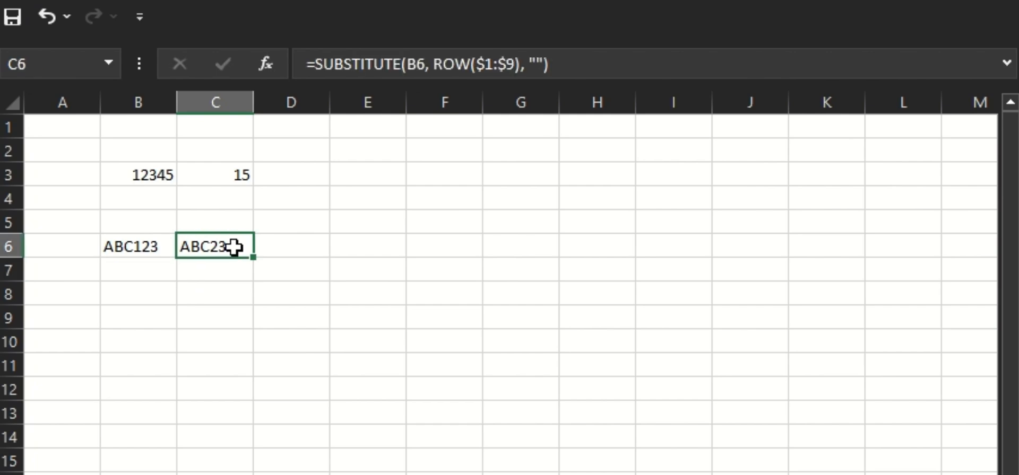
{"action": "double_click", "coordinate": [234, 247]}
{"action": "left_click_drag", "start_coordinate": [194, 247], "coordinate": [454, 241]}
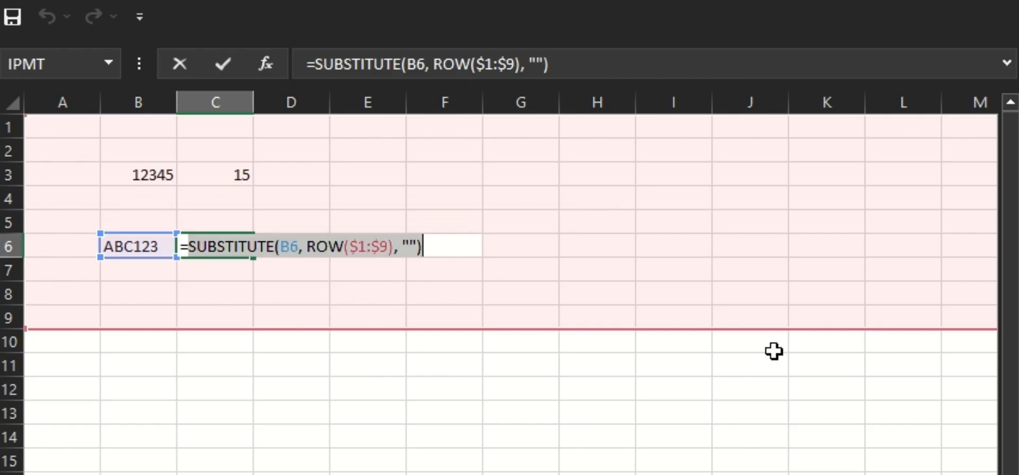
{"action": "left_click", "coordinate": [200, 253]}
{"action": "key", "text": "ctrl+Return"}
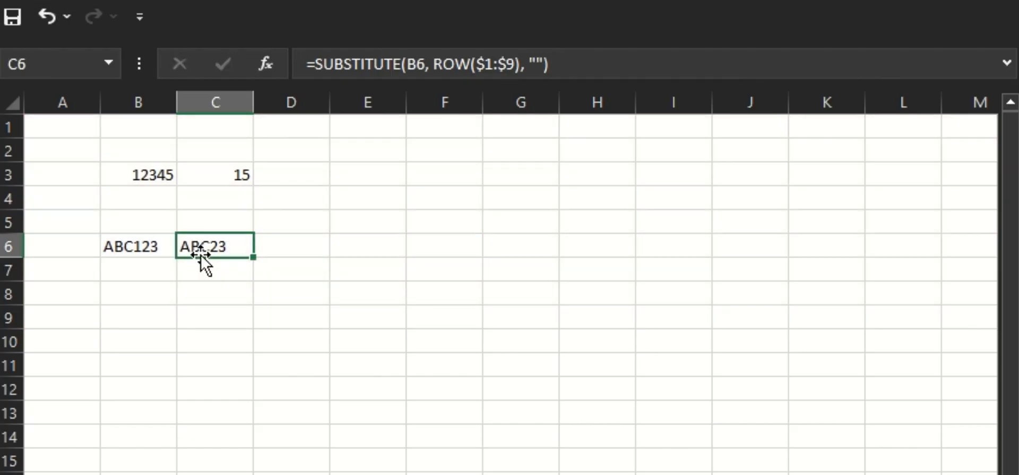
{"action": "double_click", "coordinate": [193, 244]}
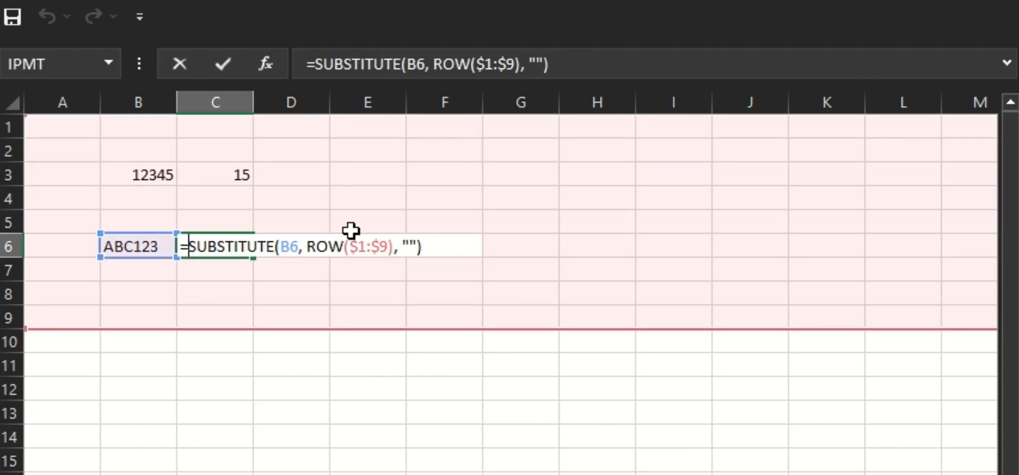
{"action": "type", "text": "LEN("}
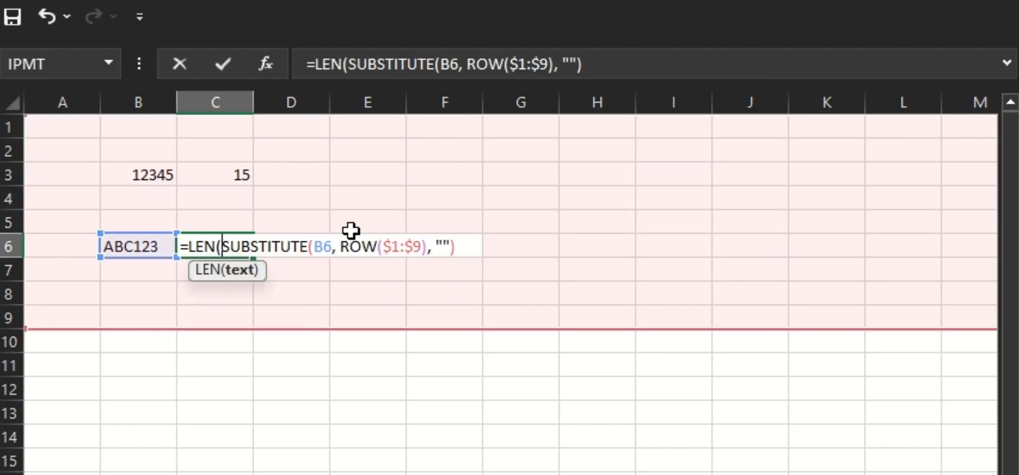
{"action": "left_click", "coordinate": [467, 246]}
{"action": "type", "text": ")"}
{"action": "key", "text": "Return"}
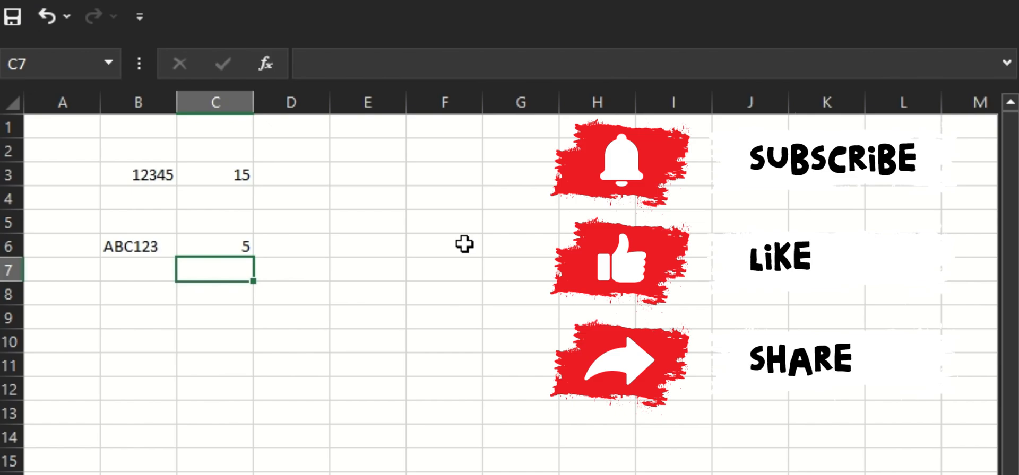
Subtract C6's expression from LEN(B6), making =LEN(B6) - LEN(SUBSTITUTE(B6, ROW($1:$9), "")).
{"action": "left_click", "coordinate": [200, 243]}
{"action": "double_click", "coordinate": [196, 247]}
{"action": "left_click_drag", "start_coordinate": [196, 247], "coordinate": [462, 253]}
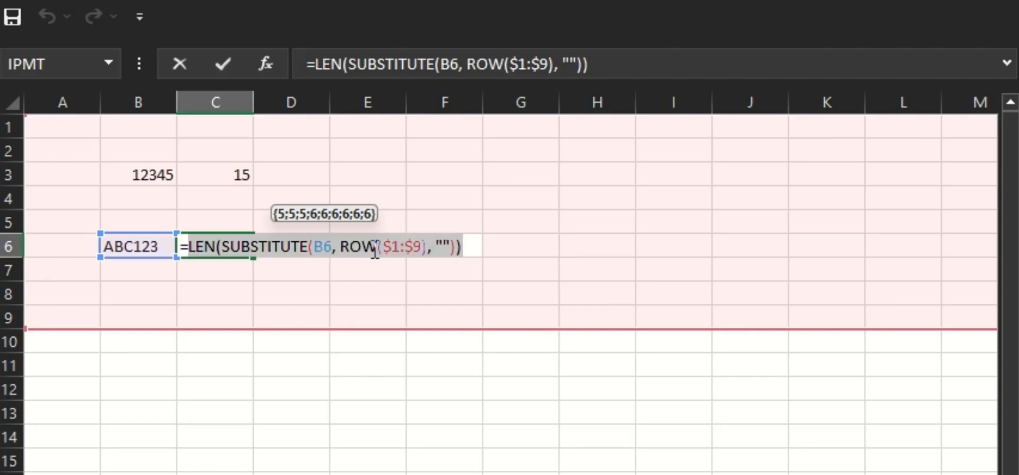
{"action": "key", "text": "Escape"}
{"action": "double_click", "coordinate": [213, 249]}
{"action": "left_click", "coordinate": [194, 246]}
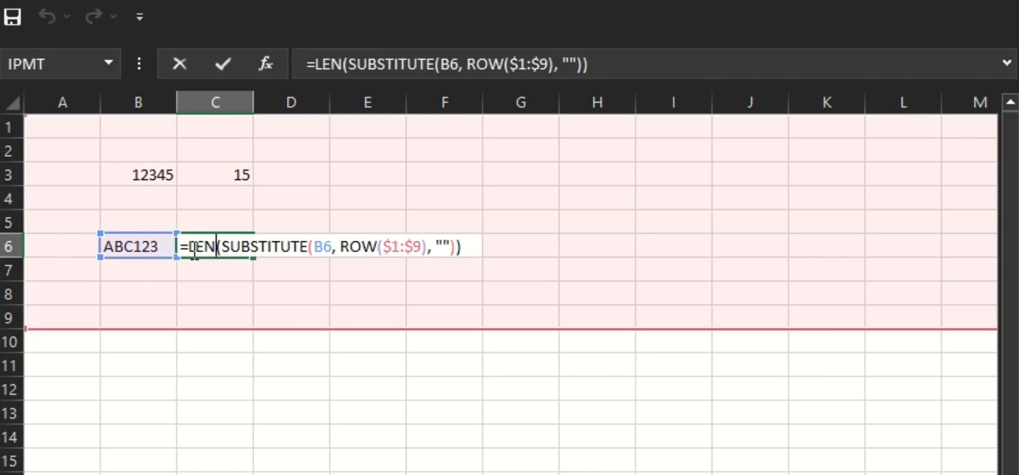
{"action": "type", "text": "I"}
{"action": "type", "text": "en"}
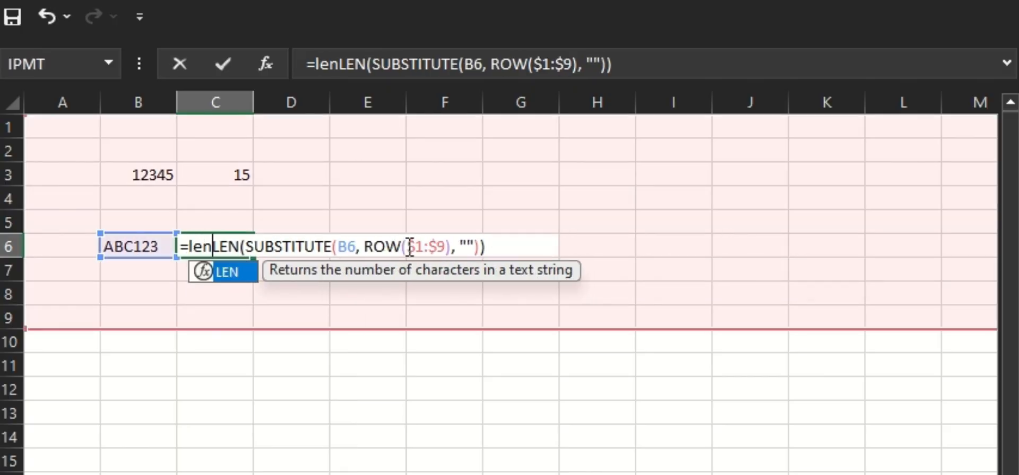
{"action": "key", "text": "Tab"}
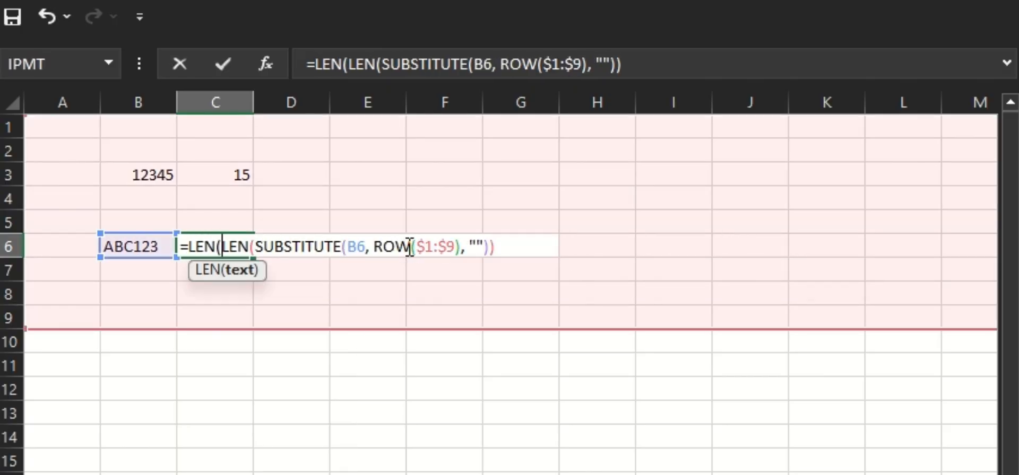
{"action": "left_click", "coordinate": [133, 241]}
{"action": "type", "text": ")"}
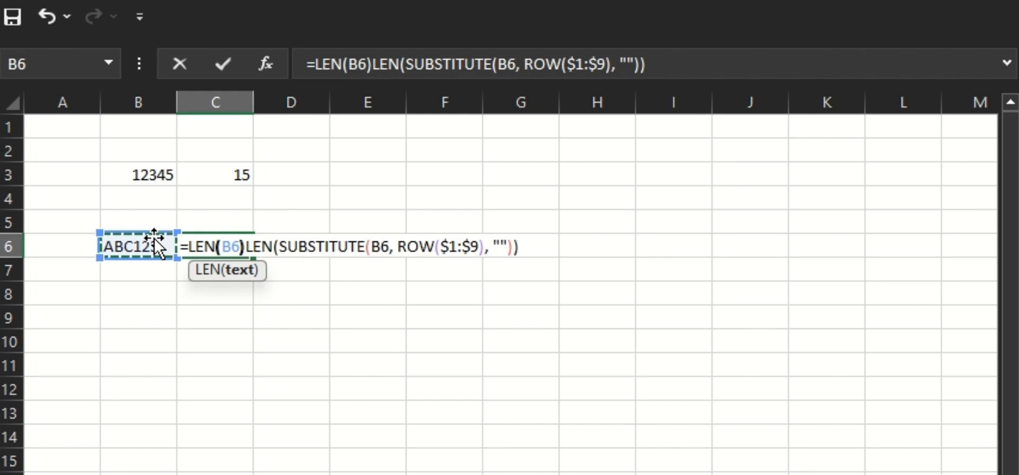
{"action": "type", "text": " -"}
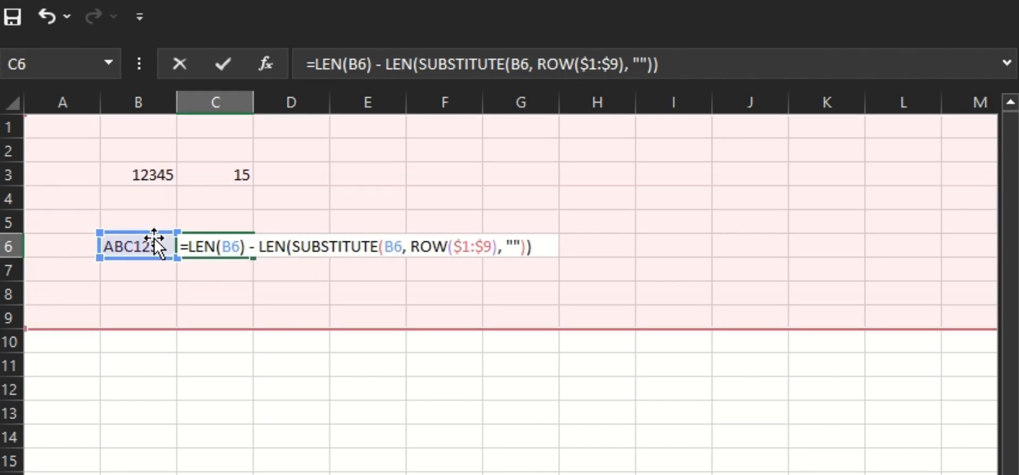
{"action": "key", "text": "Return"}
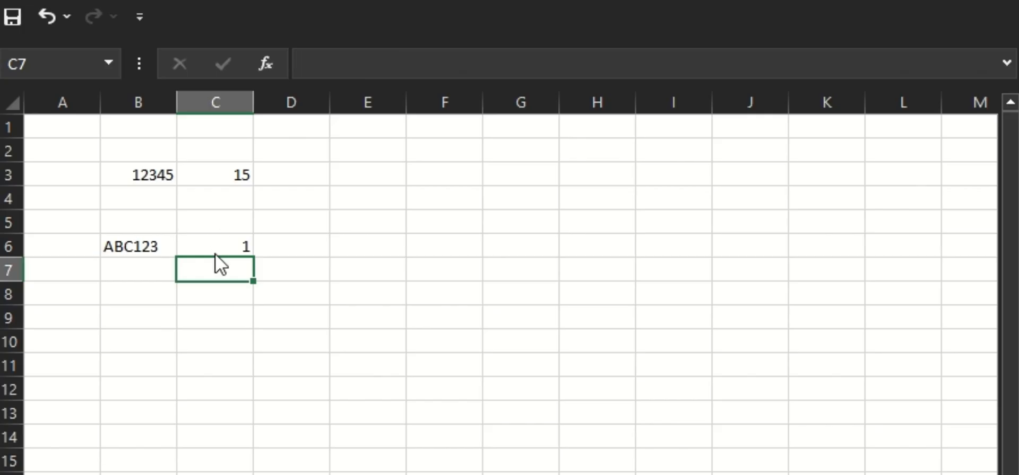
Enclose C6's whole digit-count expression in an extra pair of parentheses.
{"action": "left_click", "coordinate": [224, 240]}
{"action": "double_click", "coordinate": [224, 240]}
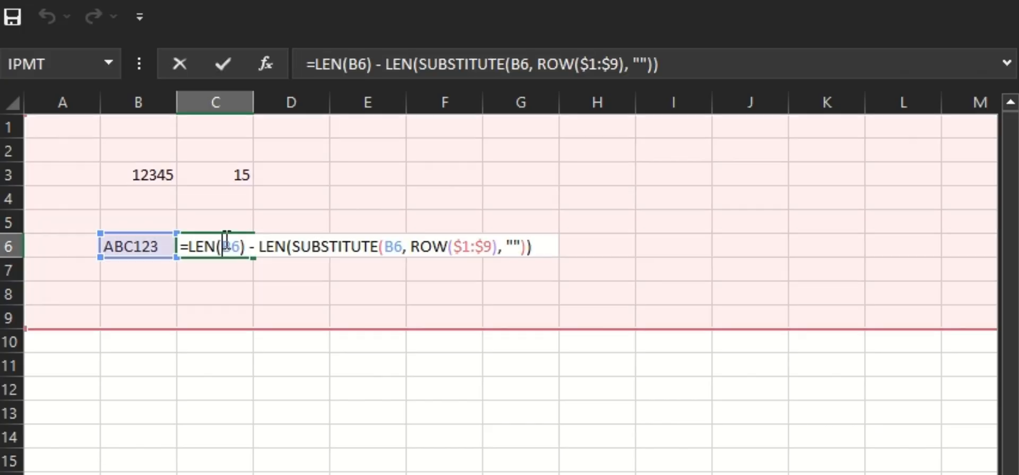
{"action": "left_click", "coordinate": [557, 246]}
{"action": "type", "text": ")"}
{"action": "left_click", "coordinate": [189, 247]}
{"action": "type", "text": "("}
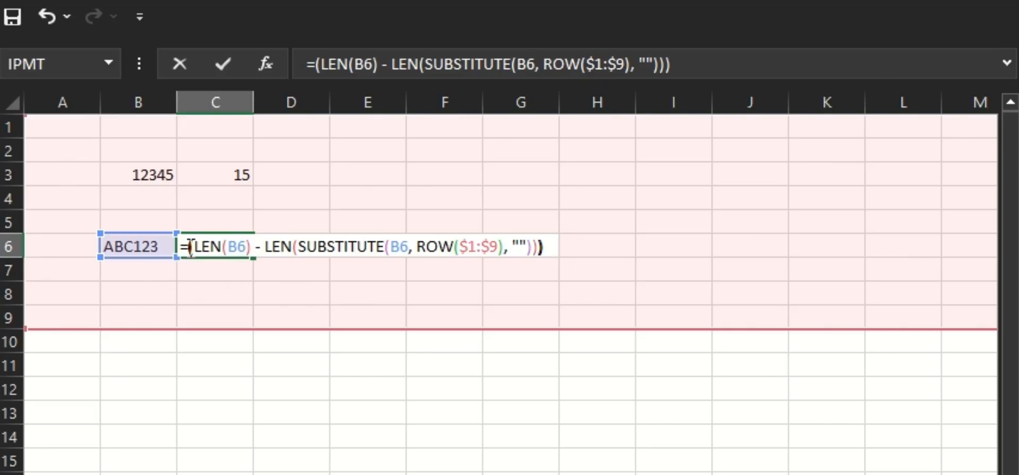
Multiply C6's bracketed expression by ROW($1:$9), giving =(LEN(B6) - LEN(SUBSTITUTE(B6, ROW($1:$9), ""))) * ROW($1:$9).
{"action": "left_click", "coordinate": [553, 249]}
{"action": "type", "text": "*"}
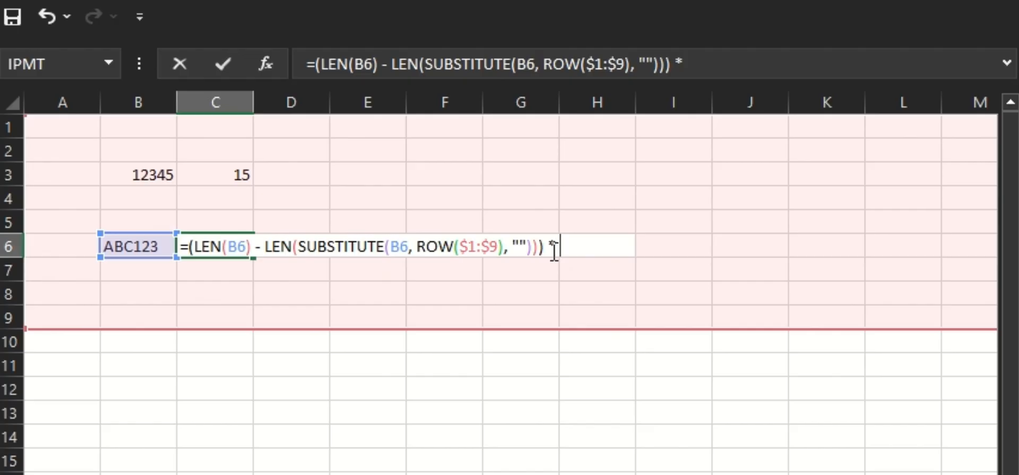
{"action": "type", "text": " row"}
{"action": "key", "text": "Tab"}
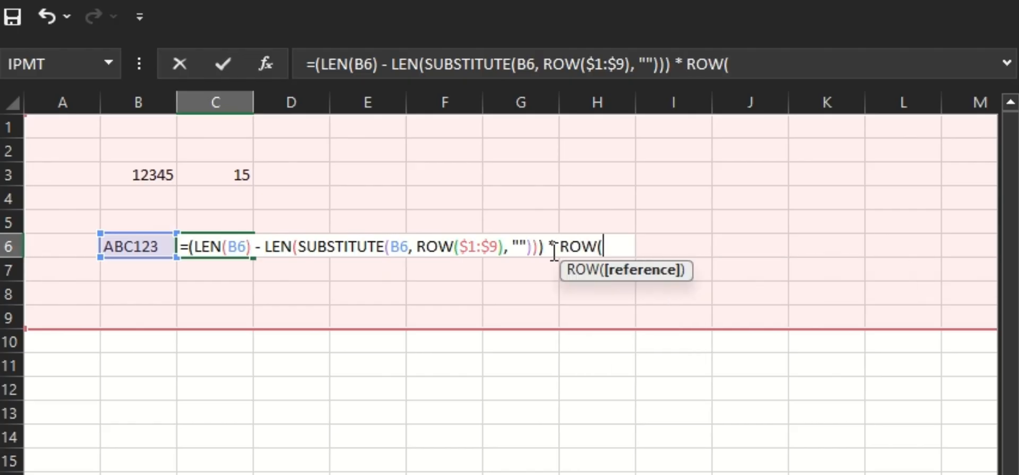
{"action": "type", "text": "("}
{"action": "key", "text": "BackSpace"}
{"action": "type", "text": "1"}
{"action": "key", "text": "BackSpace"}
{"action": "type", "text": "$1:1"}
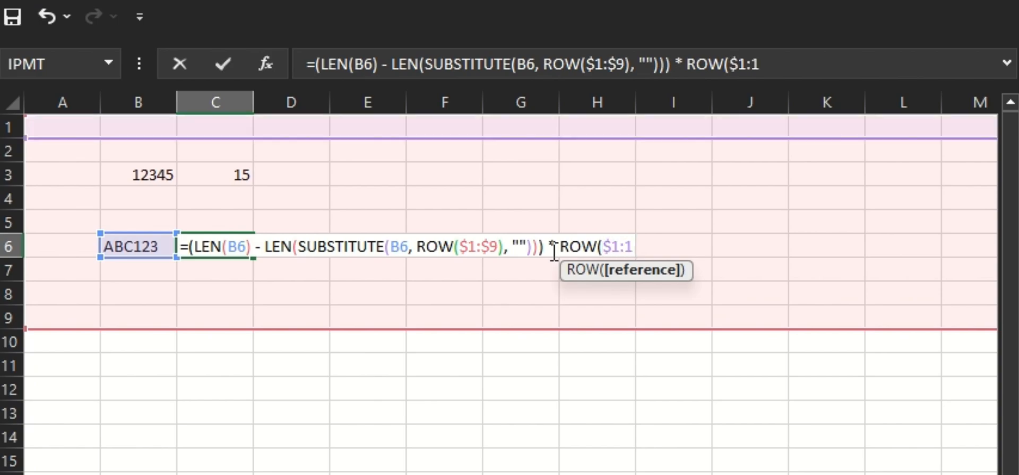
{"action": "key", "text": "BackSpace"}
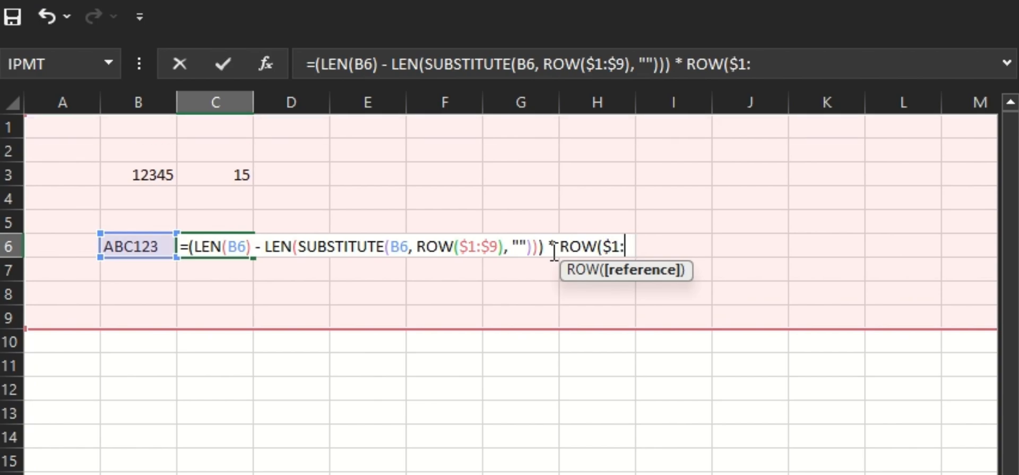
{"action": "type", "text": "$9)"}
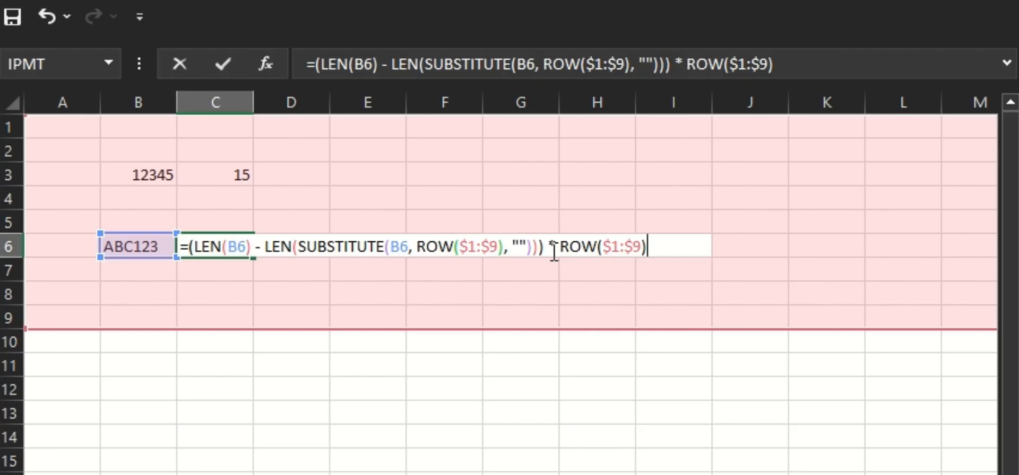
{"action": "key", "text": "Return"}
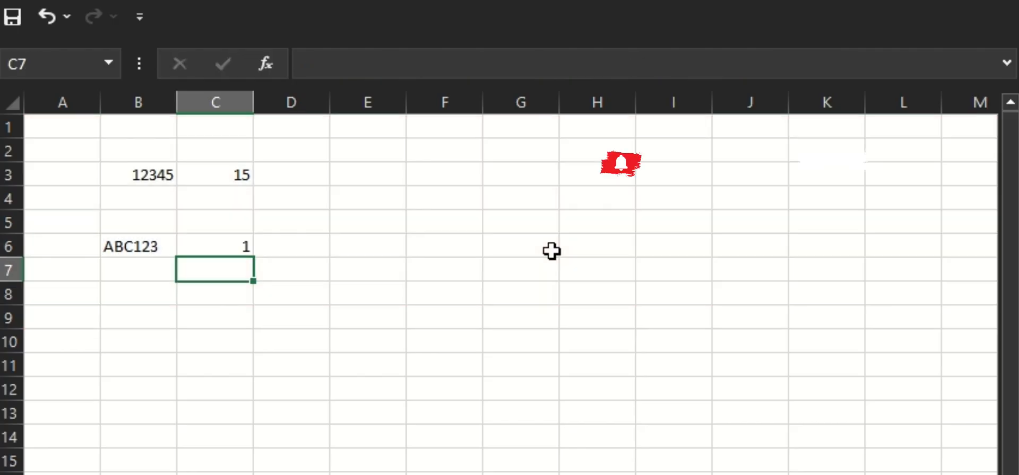
Inspect the array that C6's multiplied formula evaluates to, leaving the formula unchanged.
{"action": "double_click", "coordinate": [197, 247]}
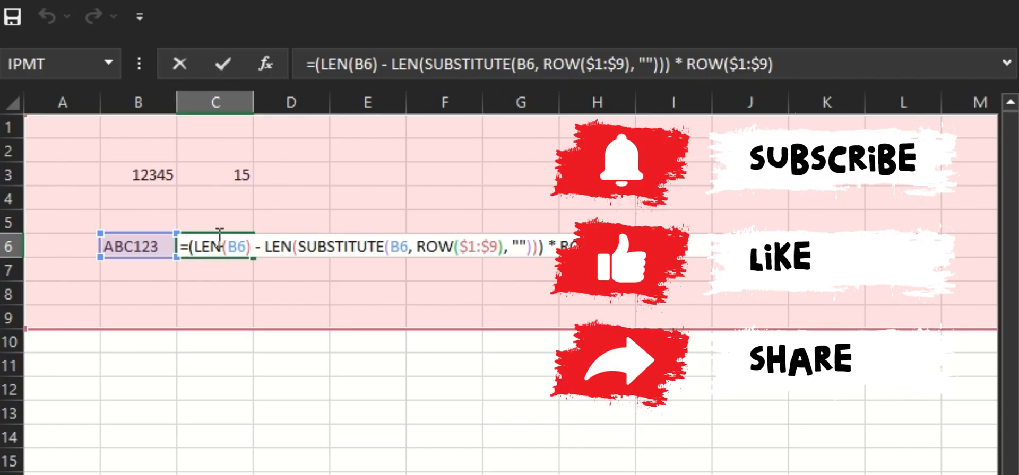
{"action": "key", "text": "Home"}
{"action": "key", "text": "shift+End"}
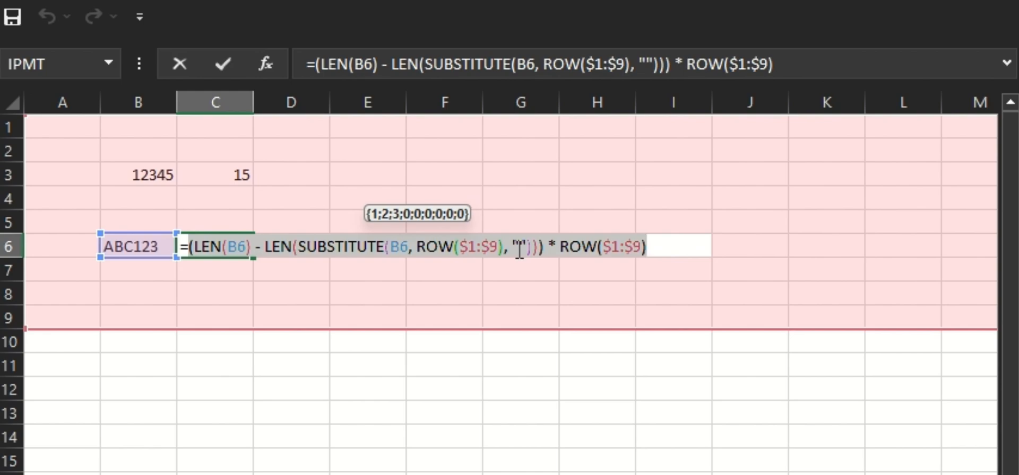
{"action": "left_click", "coordinate": [353, 296]}
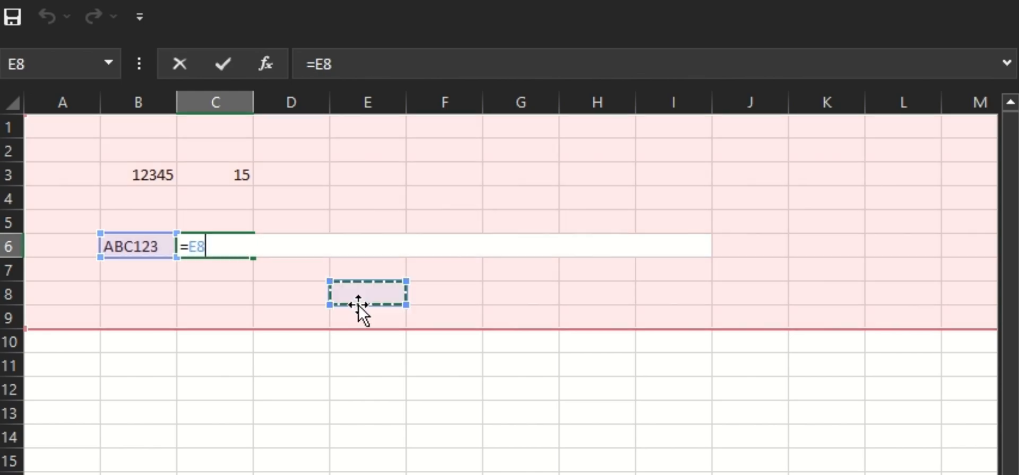
{"action": "key", "text": "Escape"}
{"action": "left_click", "coordinate": [238, 291]}
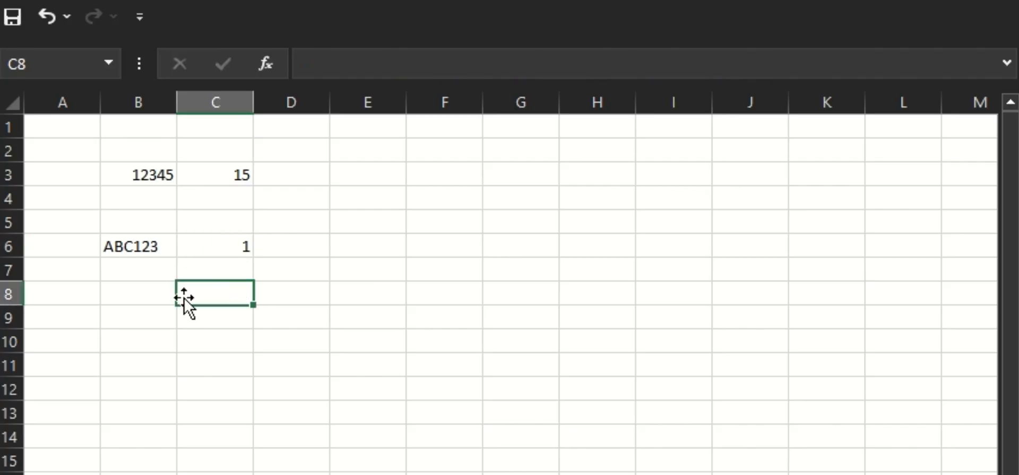
Wrap C6's formula in SUMPRODUCT, making =SUMPRODUCT((LEN(B6) - LEN(SUBSTITUTE(B6, ROW($1:$9), ""))) * ROW($1:$9)).
{"action": "left_click", "coordinate": [200, 240]}
{"action": "double_click", "coordinate": [201, 242]}
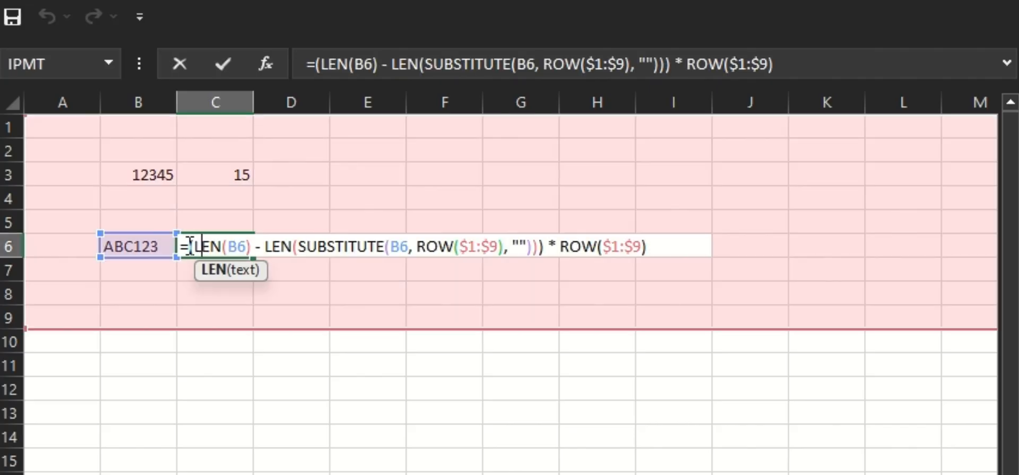
{"action": "left_click", "coordinate": [190, 245]}
{"action": "type", "text": "sump"}
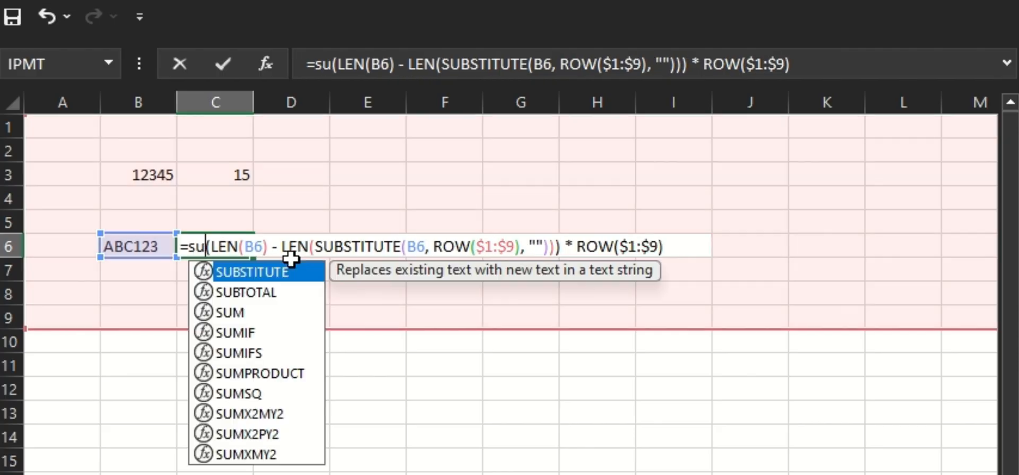
{"action": "key", "text": "Tab"}
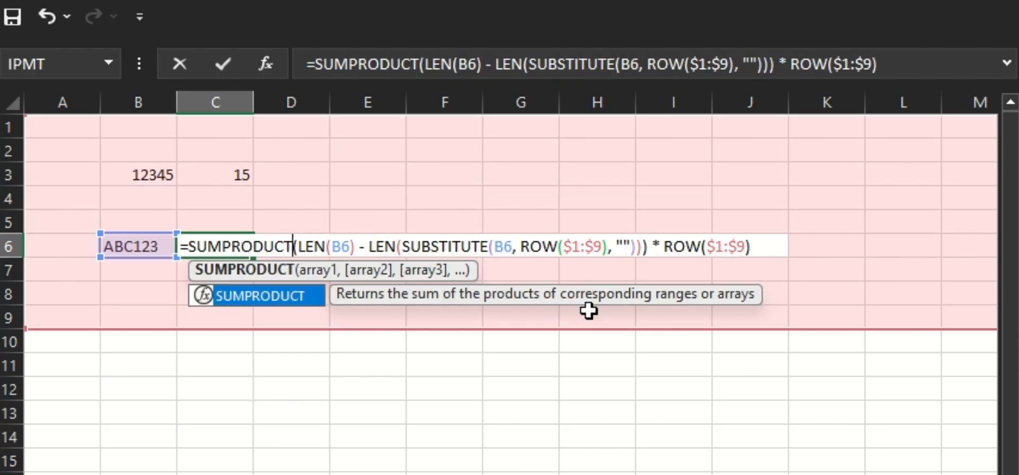
{"action": "left_click", "coordinate": [764, 245]}
{"action": "type", "text": ")"}
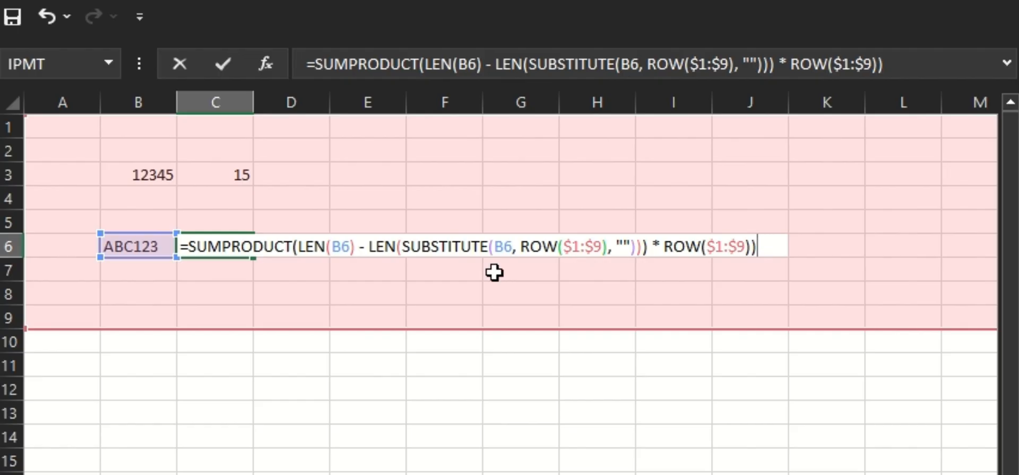
{"action": "left_click", "coordinate": [294, 246]}
{"action": "type", "text": "("}
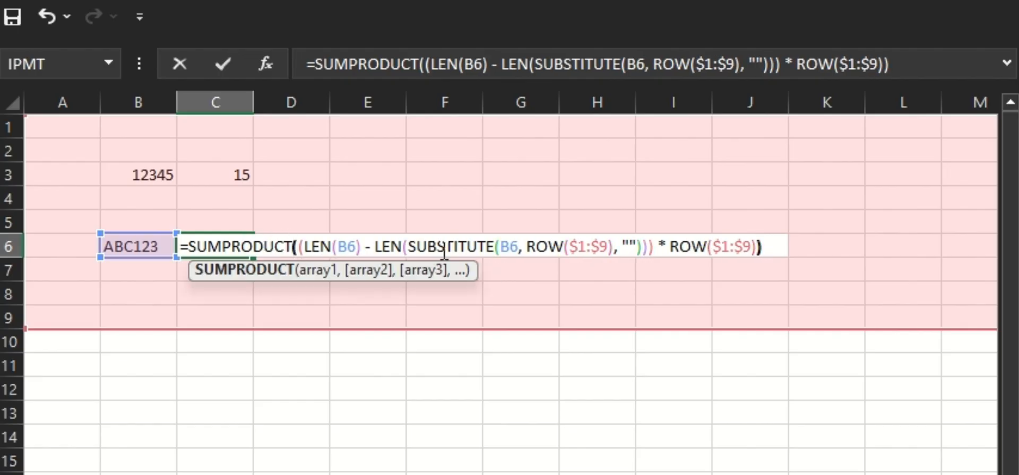
{"action": "left_click", "coordinate": [775, 245]}
{"action": "key", "text": "Return"}
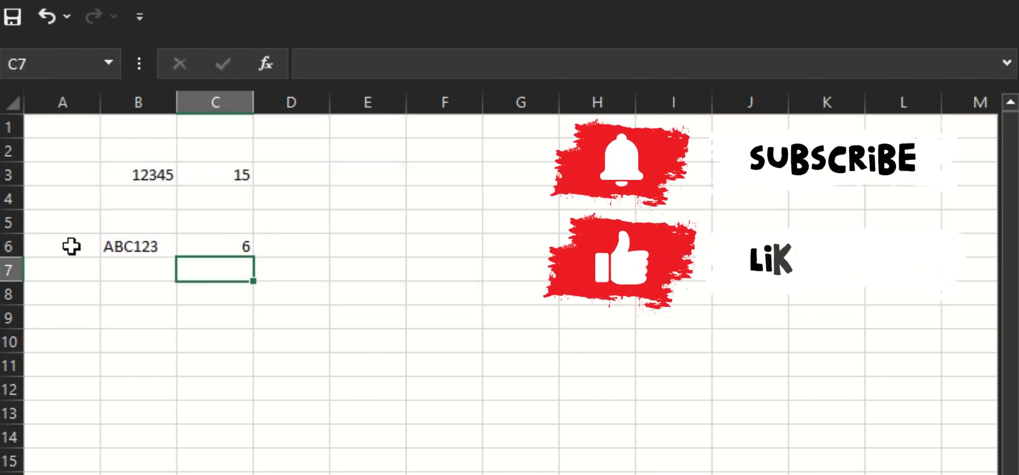
Add a 4 to the end and a 5 to the start of B6's text, making 5ABC1234.
{"action": "double_click", "coordinate": [141, 246]}
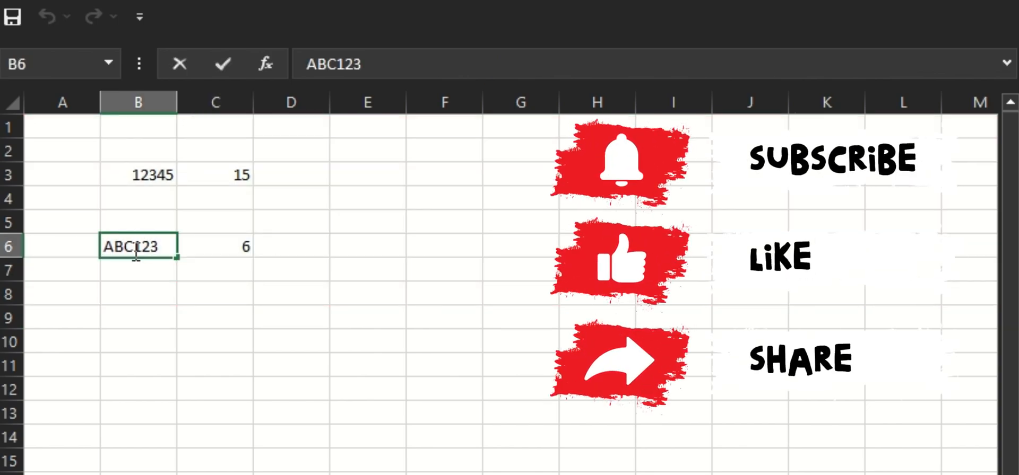
{"action": "type", "text": "4"}
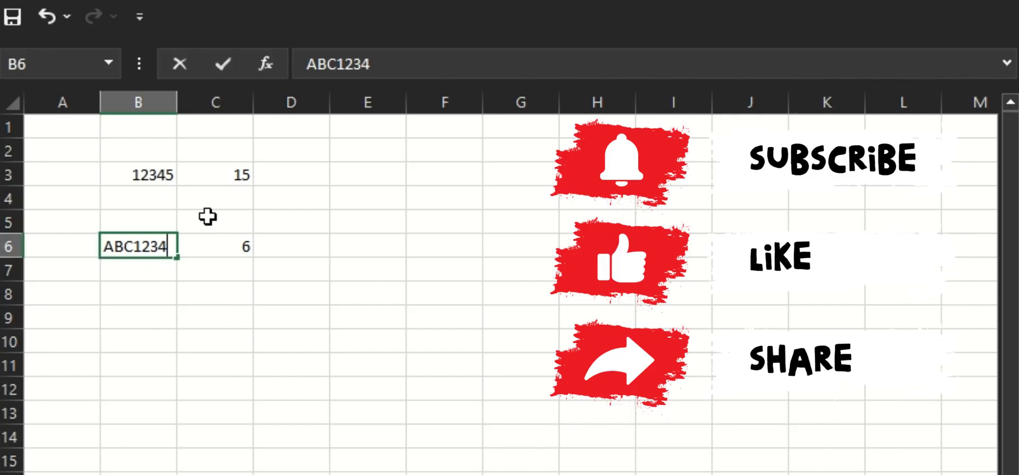
{"action": "key", "text": "Return"}
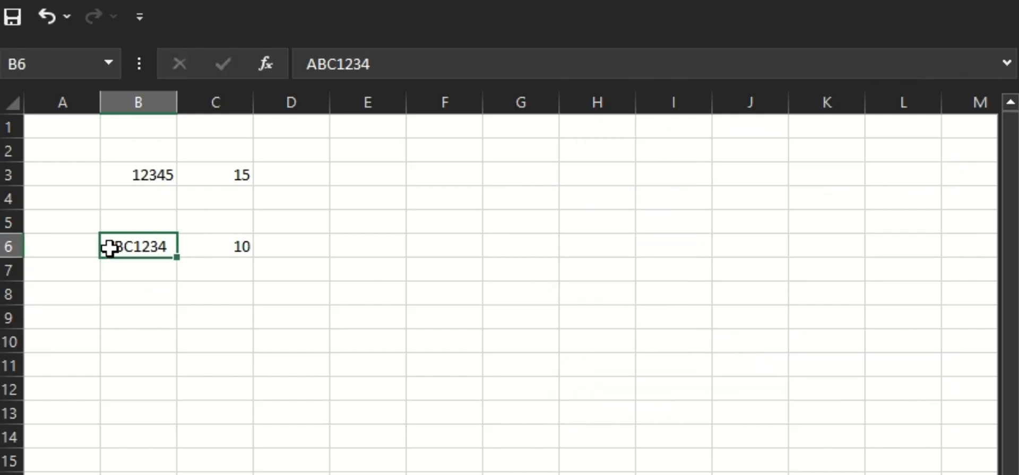
{"action": "double_click", "coordinate": [110, 246]}
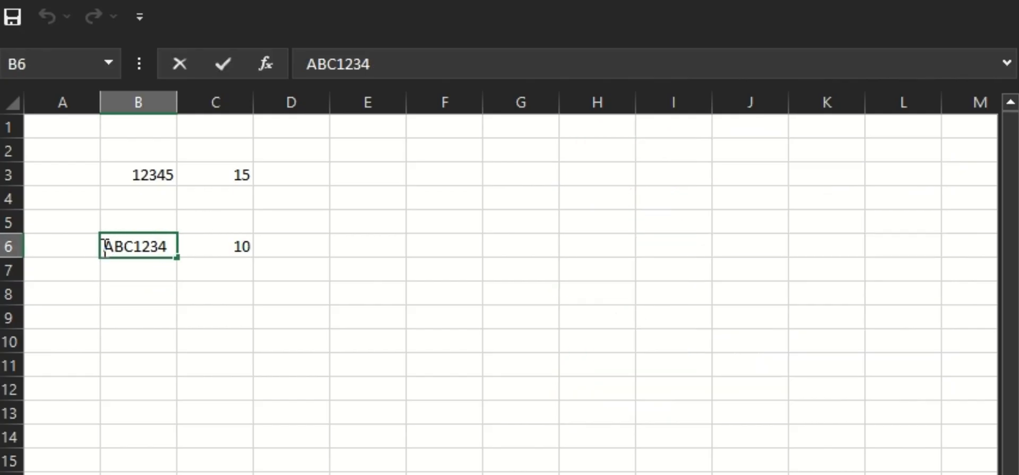
{"action": "type", "text": "5"}
{"action": "key", "text": "Return"}
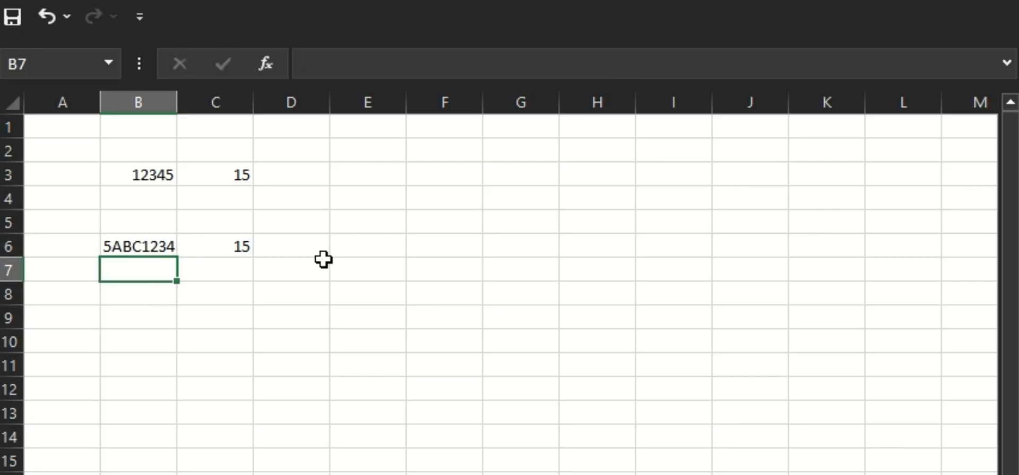
Review the values and formulas in B3, B6, C3 and C6 to compare both digit-sum approaches.
{"action": "left_click", "coordinate": [126, 142]}
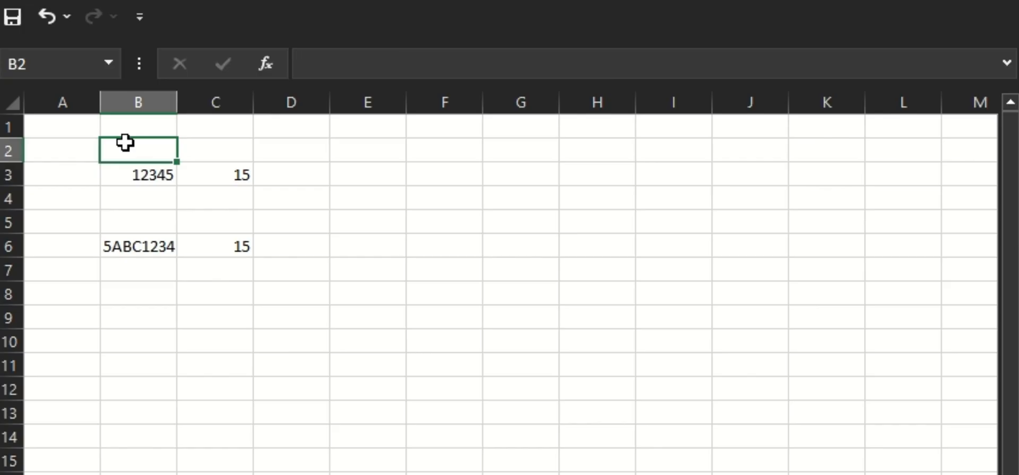
{"action": "left_click", "coordinate": [152, 167]}
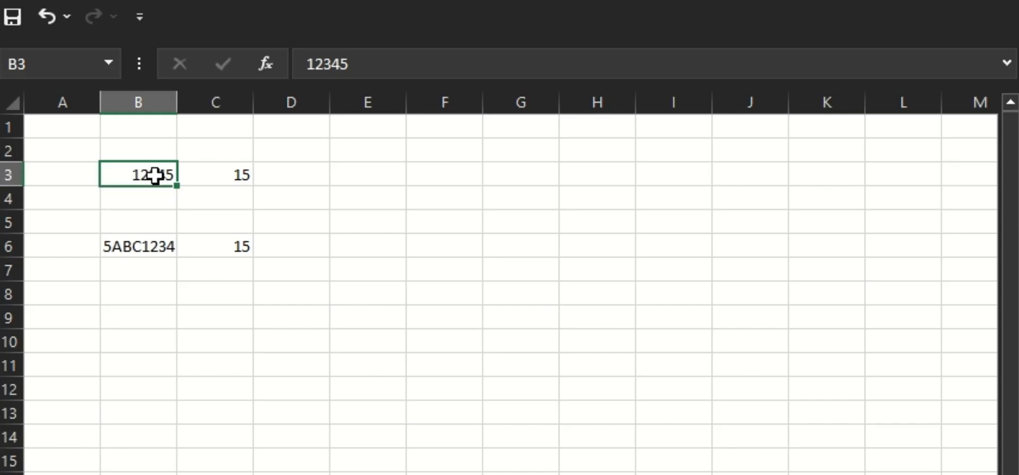
{"action": "left_click", "coordinate": [144, 243]}
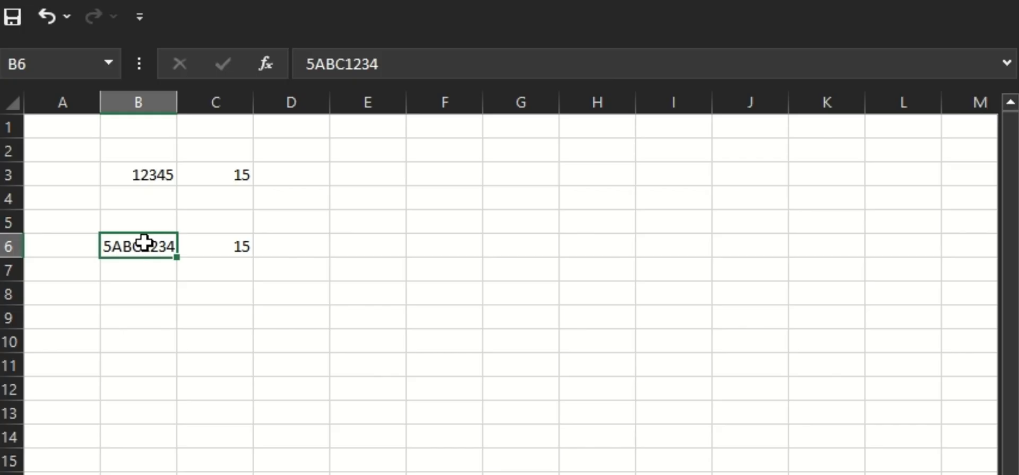
{"action": "left_click", "coordinate": [231, 247]}
{"action": "left_click", "coordinate": [236, 170]}
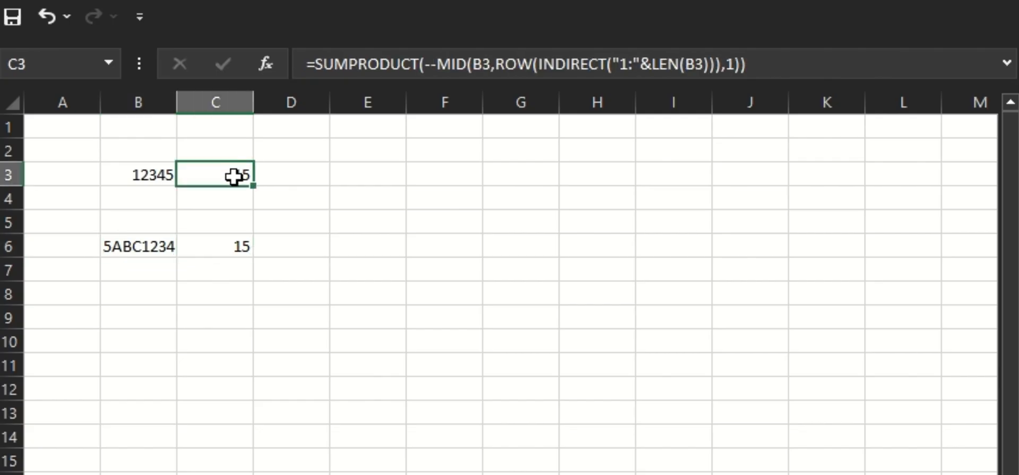
{"action": "left_click", "coordinate": [222, 248]}
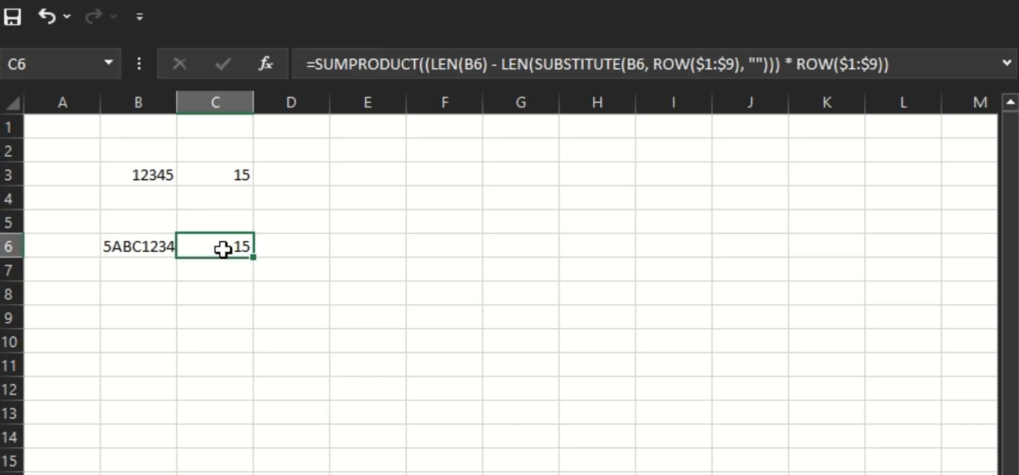